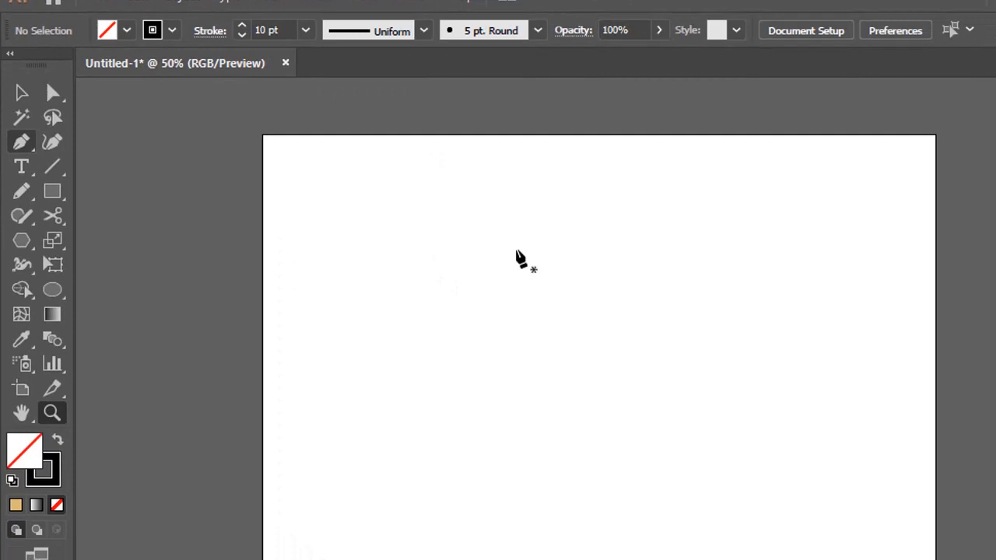
Draw an upright, unfilled ellipse with a black outline near the artboard's centre and enlarge it slightly.
{"action": "left_click", "coordinate": [52, 192]}
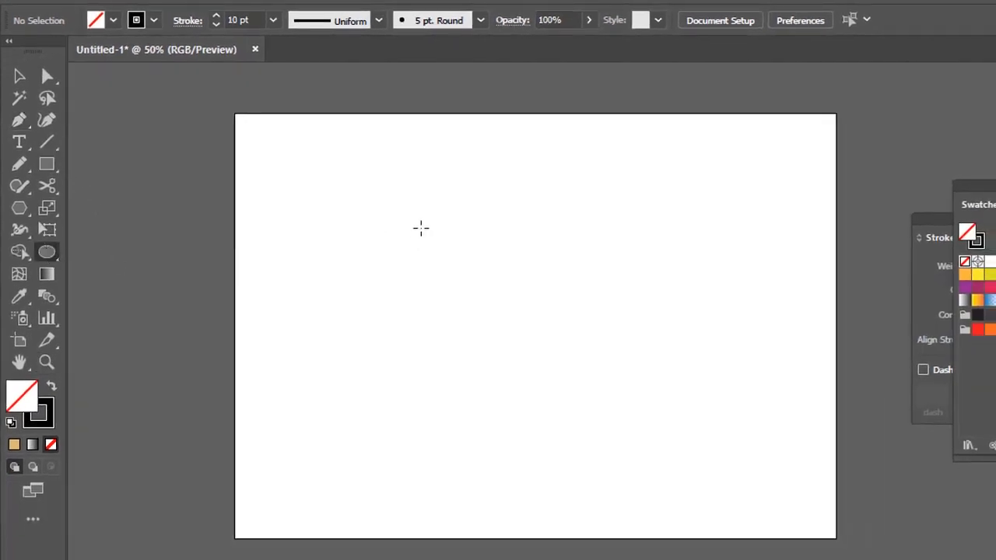
{"action": "left_click_drag", "start_coordinate": [497, 330], "coordinate": [592, 416]}
{"action": "key", "text": "z"}
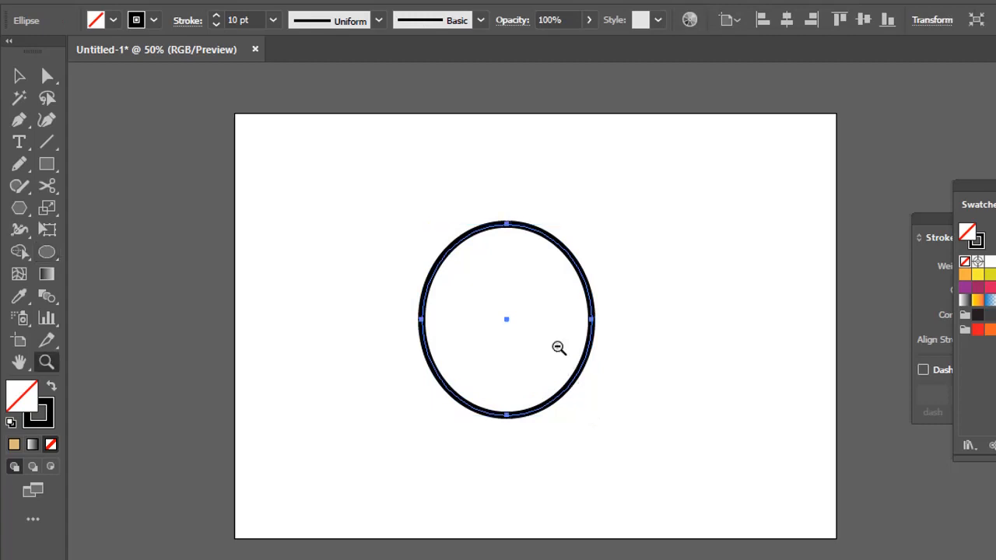
{"action": "left_click", "coordinate": [600, 311], "text": "alt"}
{"action": "left_click", "coordinate": [620, 311]}
{"action": "left_click", "coordinate": [628, 340]}
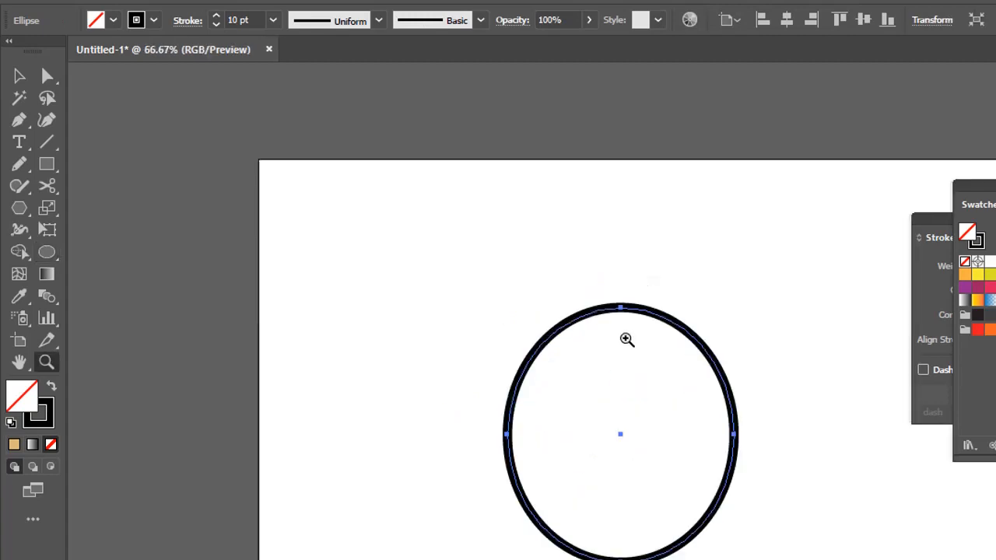
{"action": "left_click_drag", "start_coordinate": [636, 405], "coordinate": [540, 359]}
{"action": "key", "text": "v"}
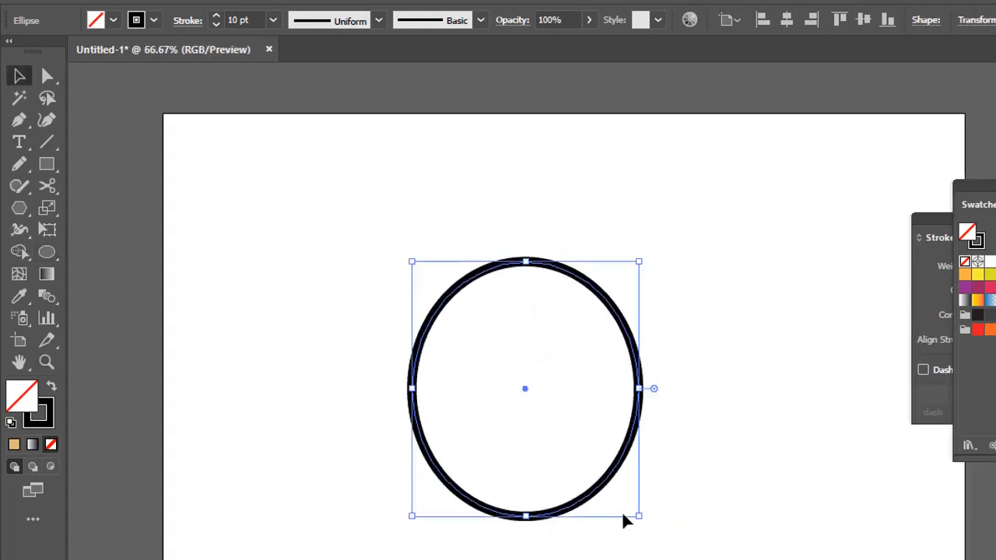
{"action": "left_click_drag", "start_coordinate": [638, 515], "coordinate": [664, 559]}
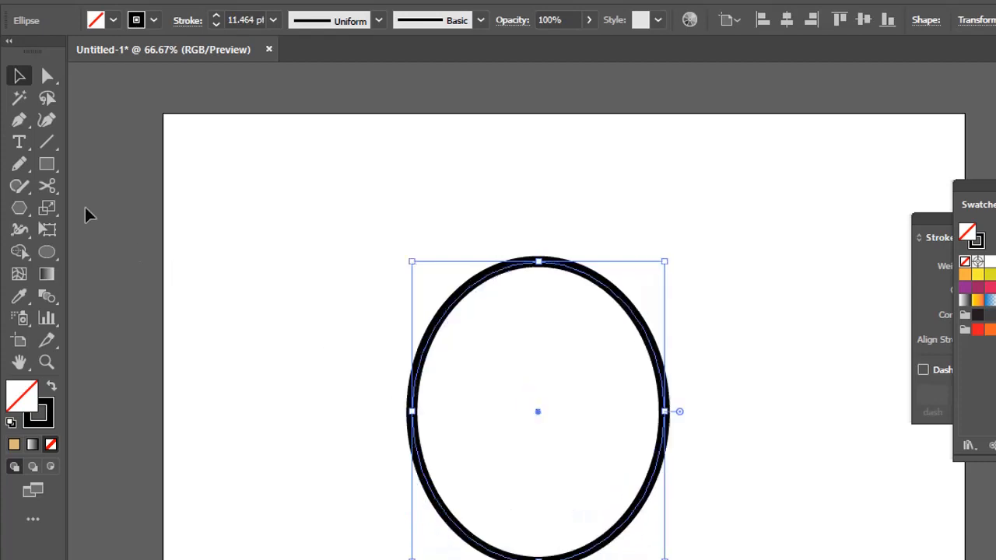
Draw a small closed, curved stem overlapping the top of the ellipse with the Pen tool.
{"action": "left_click", "coordinate": [27, 123]}
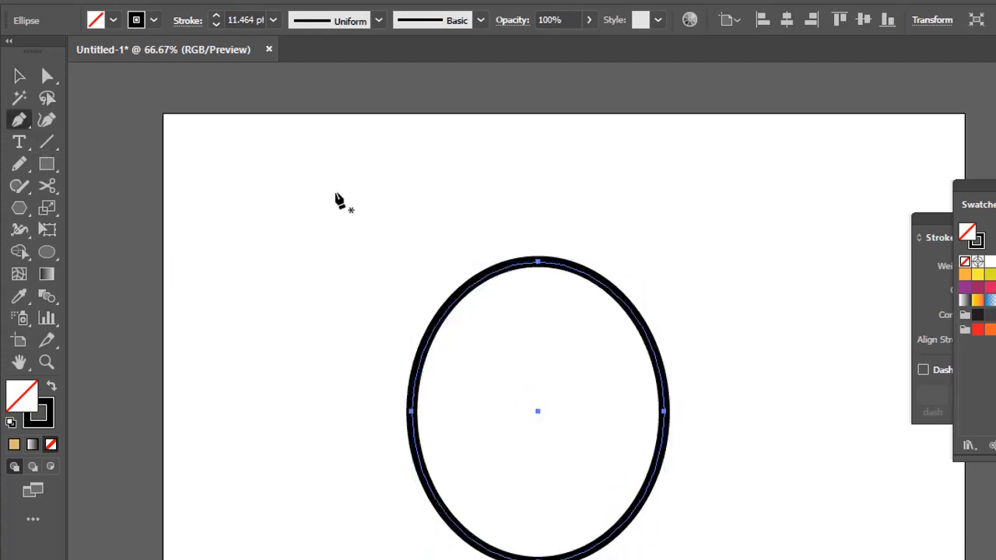
{"action": "left_click", "coordinate": [525, 271]}
{"action": "left_click_drag", "start_coordinate": [527, 221], "coordinate": [509, 200]}
{"action": "left_click_drag", "start_coordinate": [560, 219], "coordinate": [565, 228]}
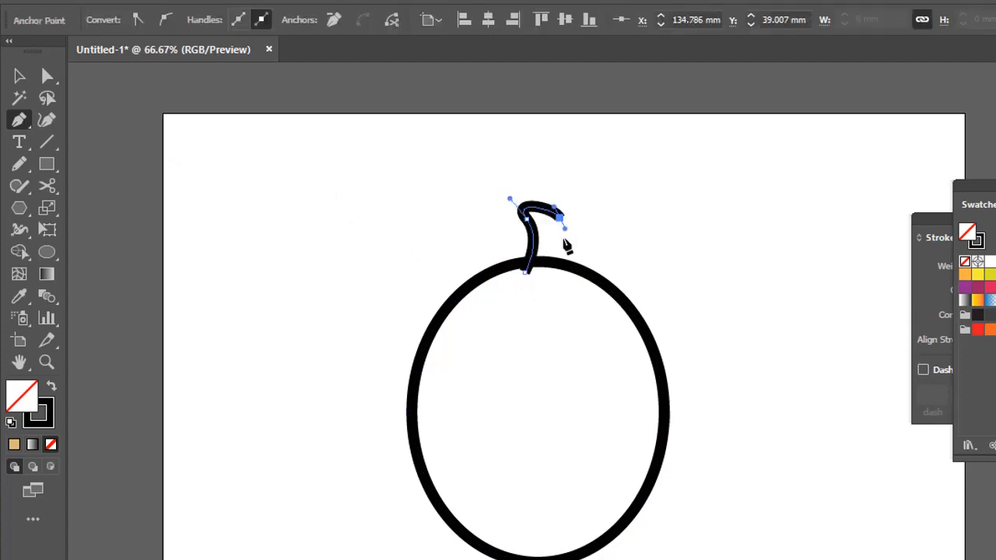
{"action": "left_click_drag", "start_coordinate": [545, 272], "coordinate": [541, 282]}
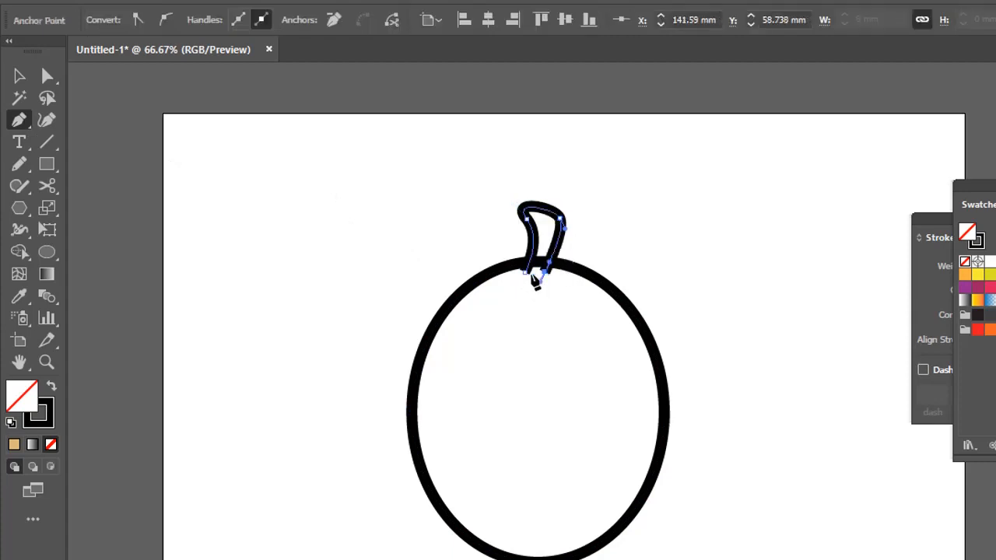
{"action": "left_click", "coordinate": [525, 273]}
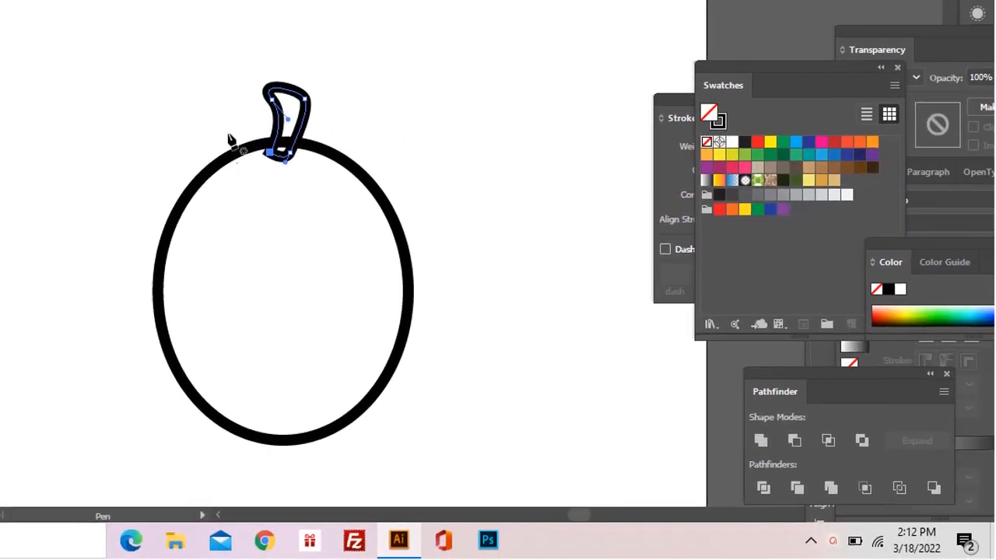
Select the stem and the ellipse and unite them into one outline.
{"action": "key", "text": "a"}
{"action": "left_click_drag", "start_coordinate": [484, 246], "coordinate": [580, 313]}
{"action": "left_click_drag", "start_coordinate": [327, 200], "coordinate": [398, 206]}
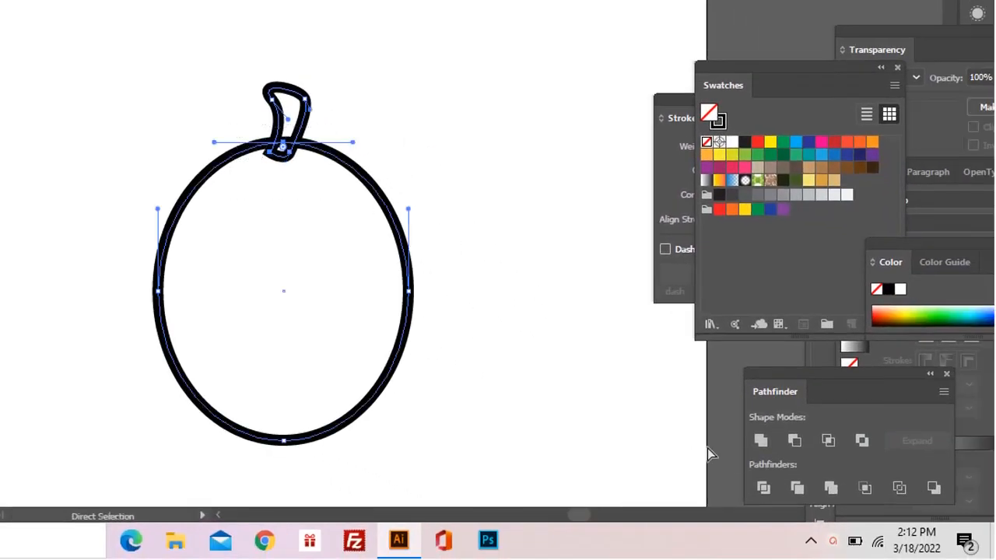
{"action": "left_click", "coordinate": [759, 441]}
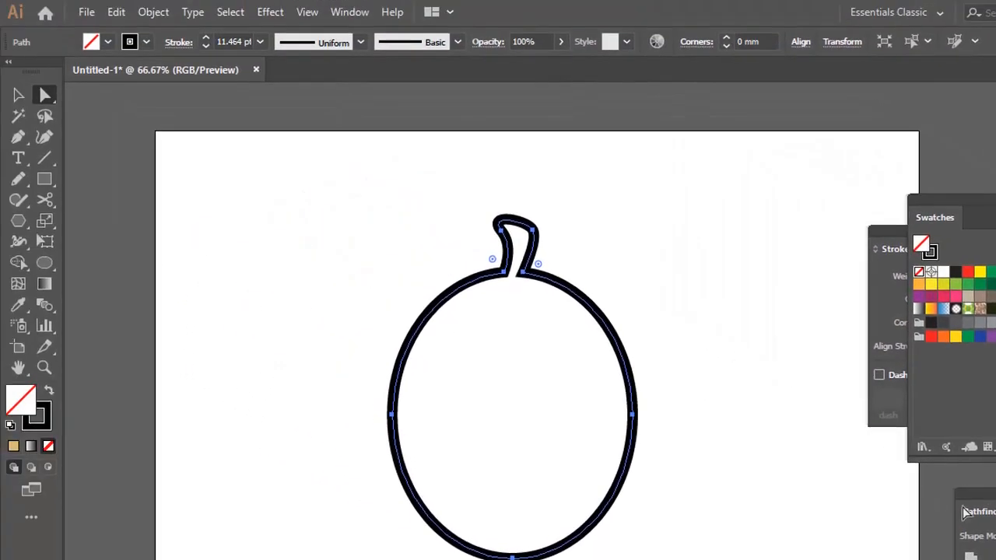
Give the united outline round caps, round corner joins and a 10 pt stroke weight.
{"action": "left_click", "coordinate": [179, 42]}
{"action": "left_click", "coordinate": [87, 87]}
{"action": "left_click", "coordinate": [87, 110]}
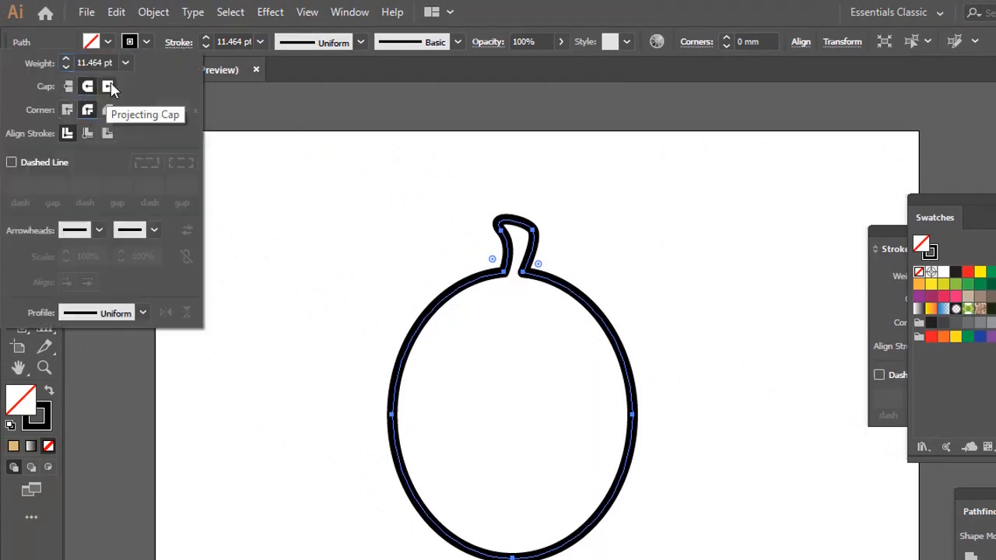
{"action": "left_click", "coordinate": [123, 63]}
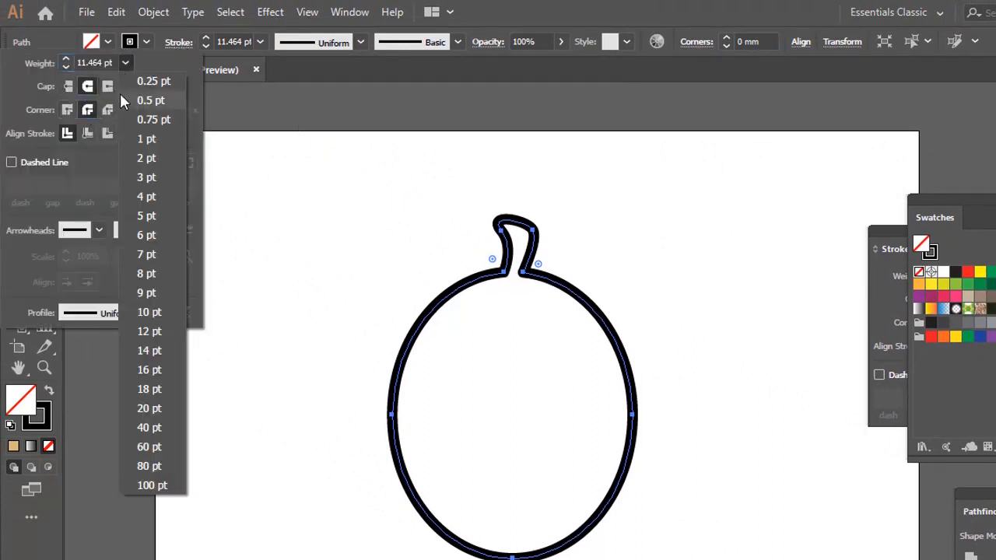
{"action": "left_click", "coordinate": [149, 312]}
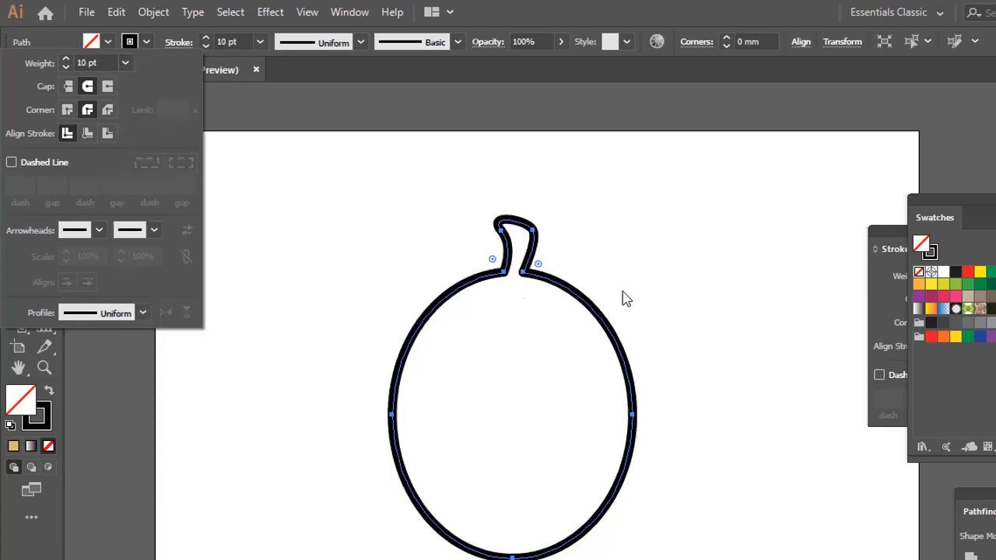
Draw a closed half-oval inside the right half of the fruit with the Pen tool, with a gently curved vertical inner edge.
{"action": "key", "text": "z"}
{"action": "left_click", "coordinate": [599, 393]}
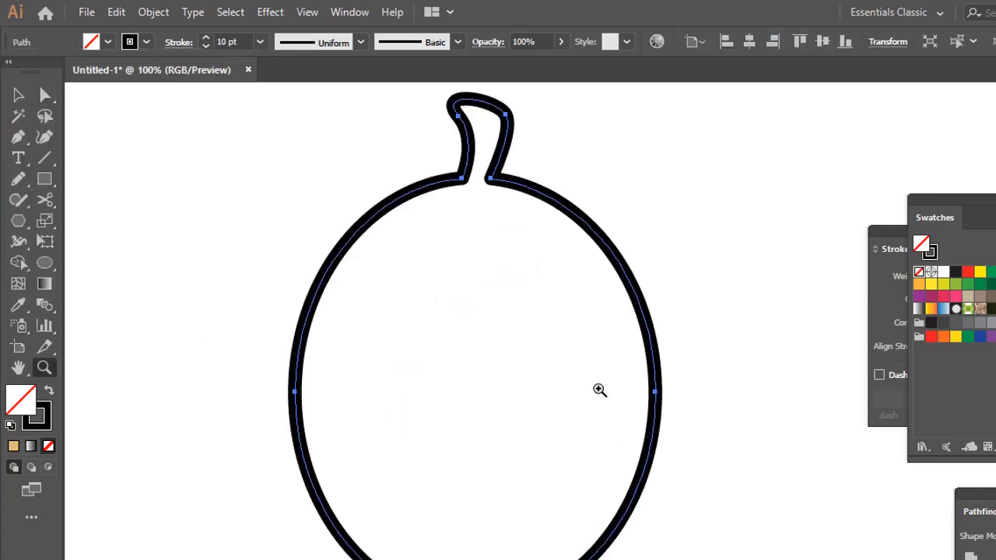
{"action": "left_click_drag", "start_coordinate": [599, 391], "coordinate": [526, 391]}
{"action": "left_click", "coordinate": [19, 138]}
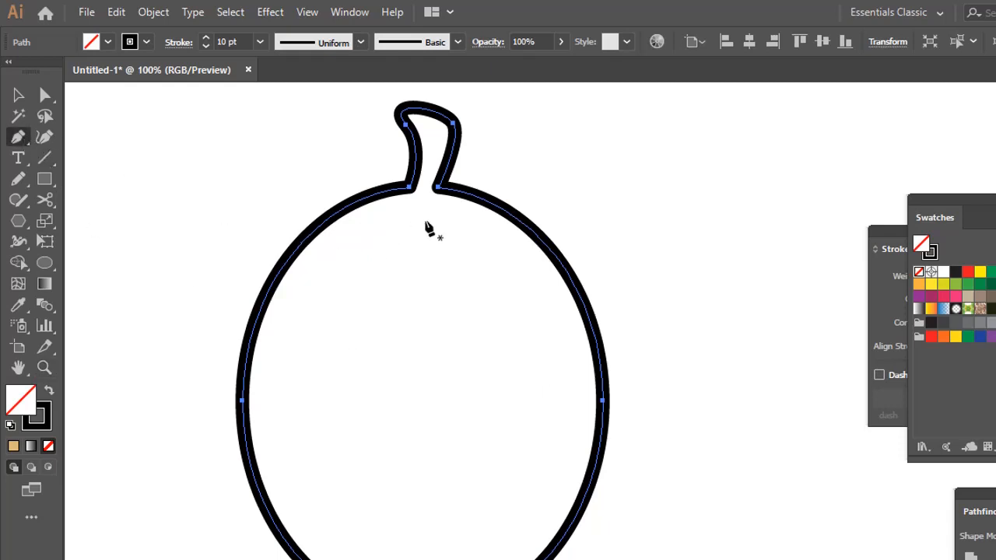
{"action": "key", "text": "ctrl+shift+a"}
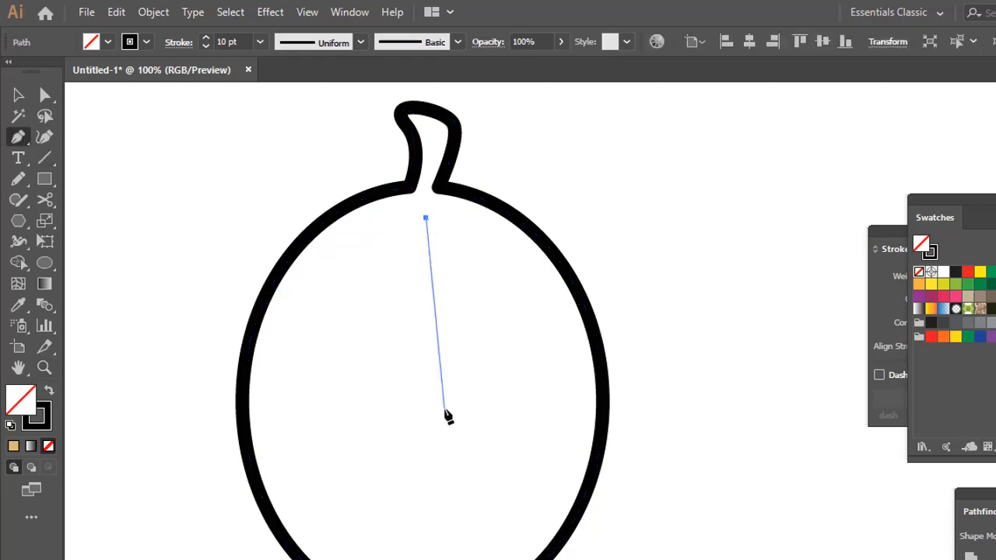
{"action": "left_click_drag", "start_coordinate": [445, 407], "coordinate": [438, 488]}
{"action": "left_click_drag", "start_coordinate": [367, 413], "coordinate": [368, 415]}
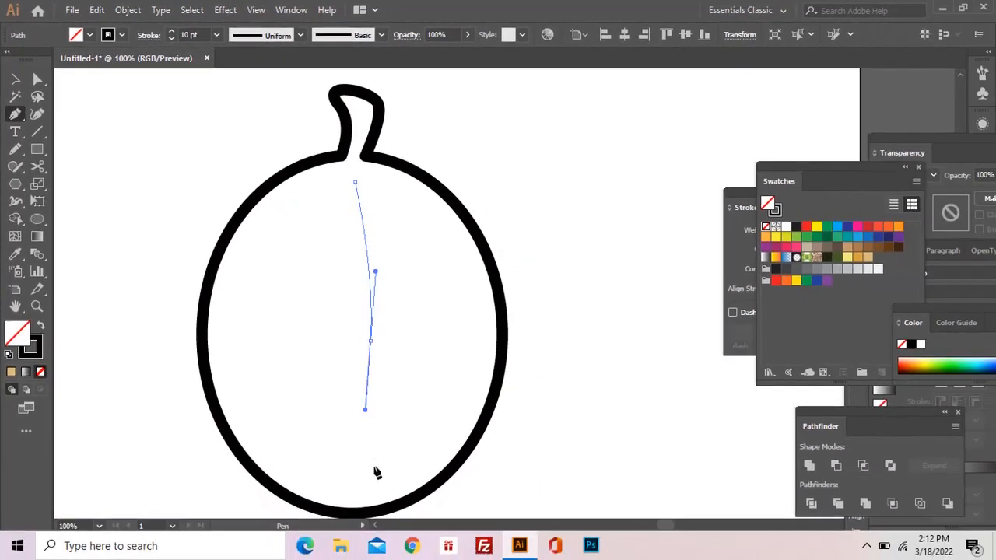
{"action": "left_click_drag", "start_coordinate": [386, 488], "coordinate": [414, 490]}
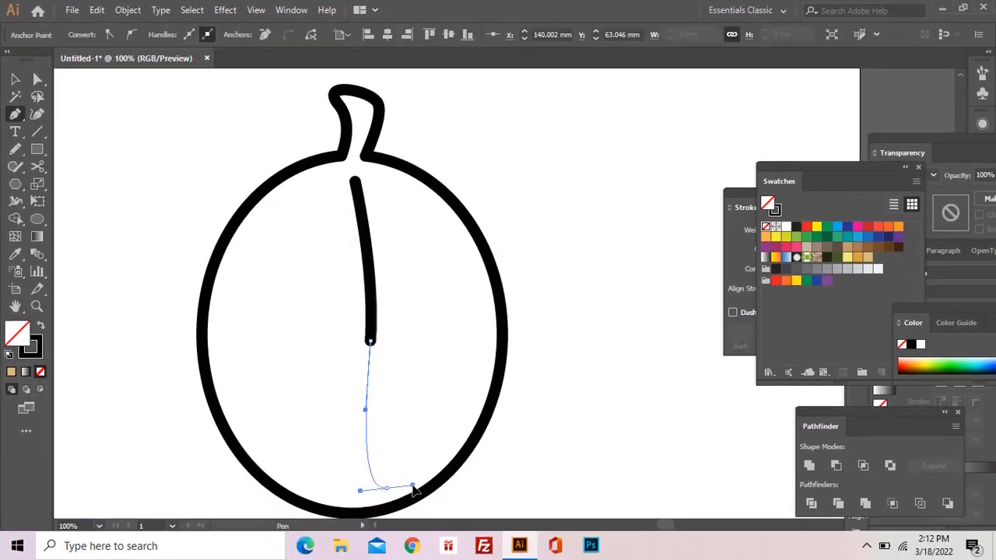
{"action": "left_click_drag", "start_coordinate": [473, 332], "coordinate": [474, 270]}
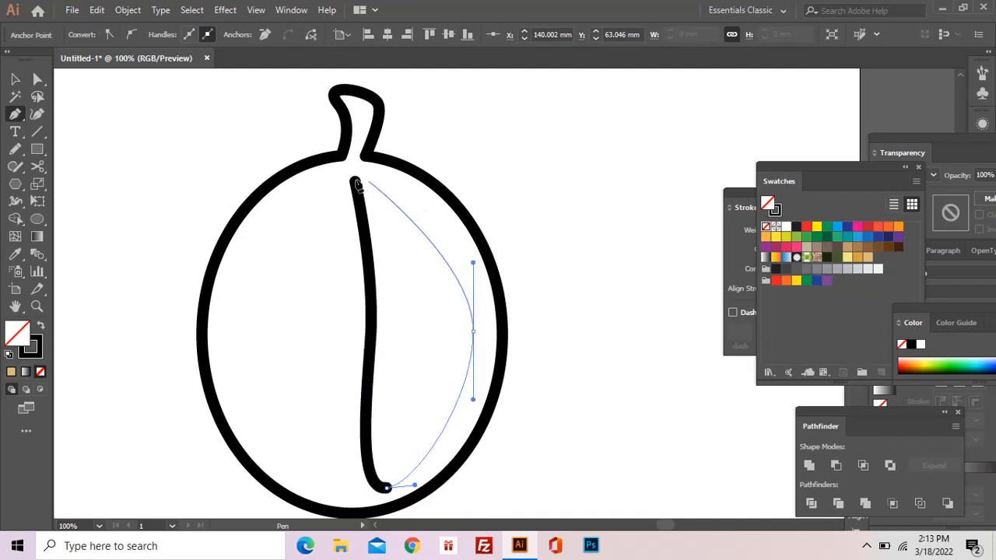
{"action": "left_click_drag", "start_coordinate": [354, 181], "coordinate": [271, 192]}
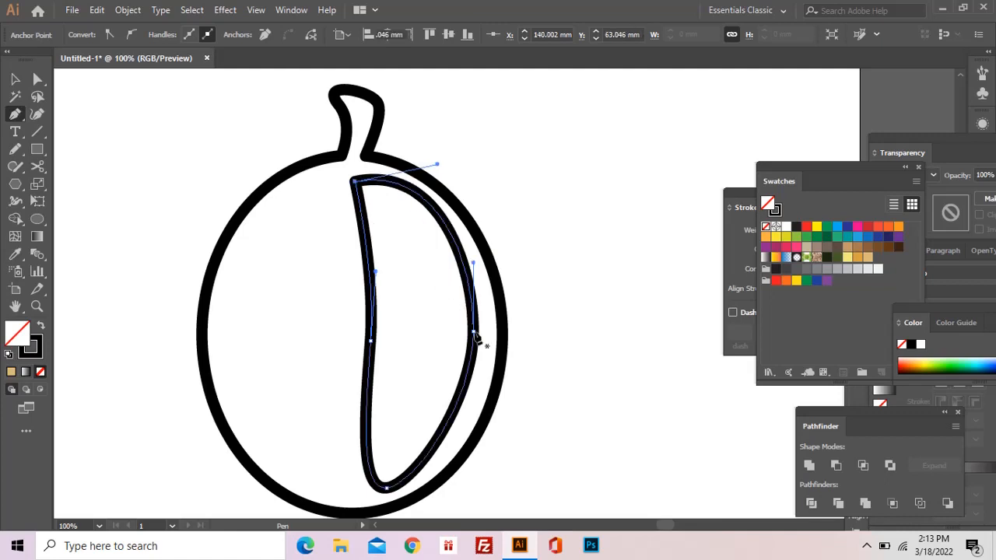
Push the half-oval's outer side anchor outward and raise the fruit outline's two side anchors to narrow its lower part.
{"action": "key", "text": "a"}
{"action": "left_click_drag", "start_coordinate": [474, 333], "coordinate": [484, 332]}
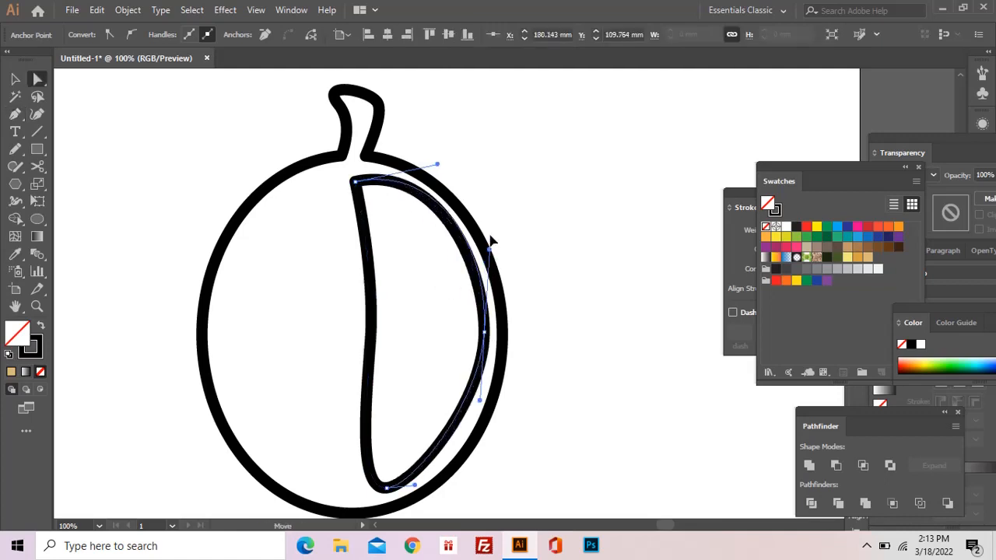
{"action": "left_click", "coordinate": [502, 337]}
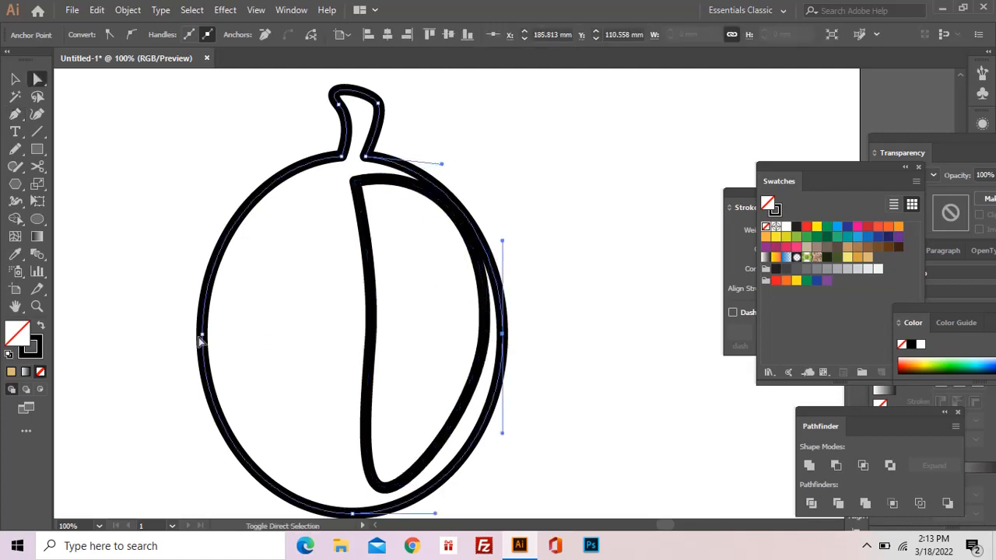
{"action": "left_click_drag", "start_coordinate": [204, 337], "coordinate": [204, 309]}
{"action": "key", "text": "space"}
{"action": "left_click_drag", "start_coordinate": [329, 327], "coordinate": [327, 315]}
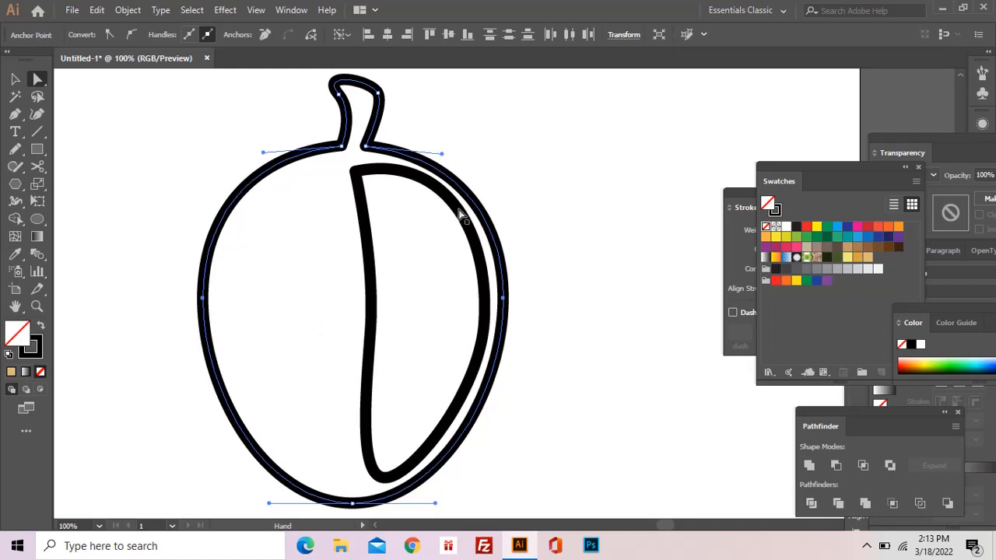
Round the upper-left corner of the right half-oval by about 7.57 mm.
{"action": "left_click", "coordinate": [370, 190]}
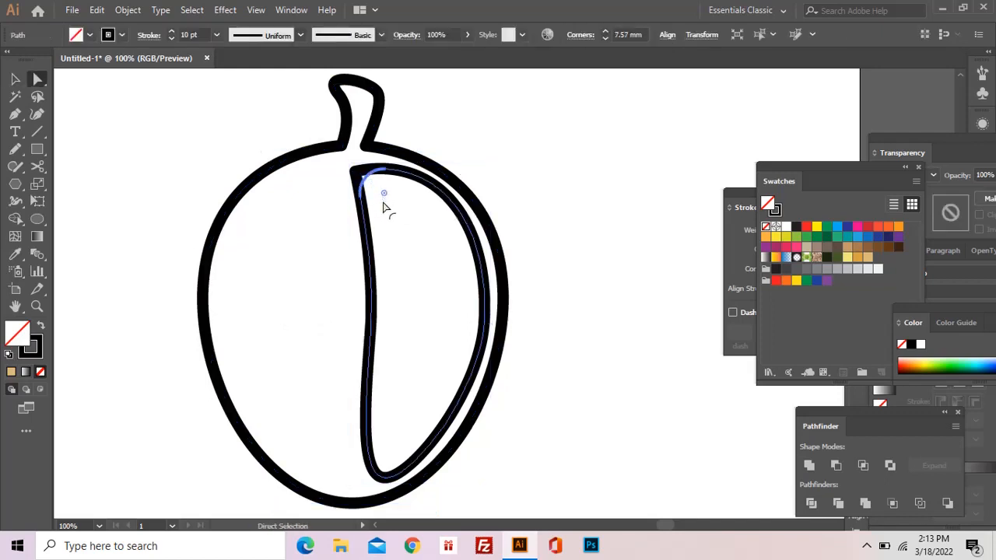
{"action": "key", "text": "ctrl+shift+a"}
Draw a closed half-oval inside the left half of the fruit with the Pen tool, mirroring the right one.
{"action": "key", "text": "p"}
{"action": "left_click_drag", "start_coordinate": [339, 181], "coordinate": [339, 228]}
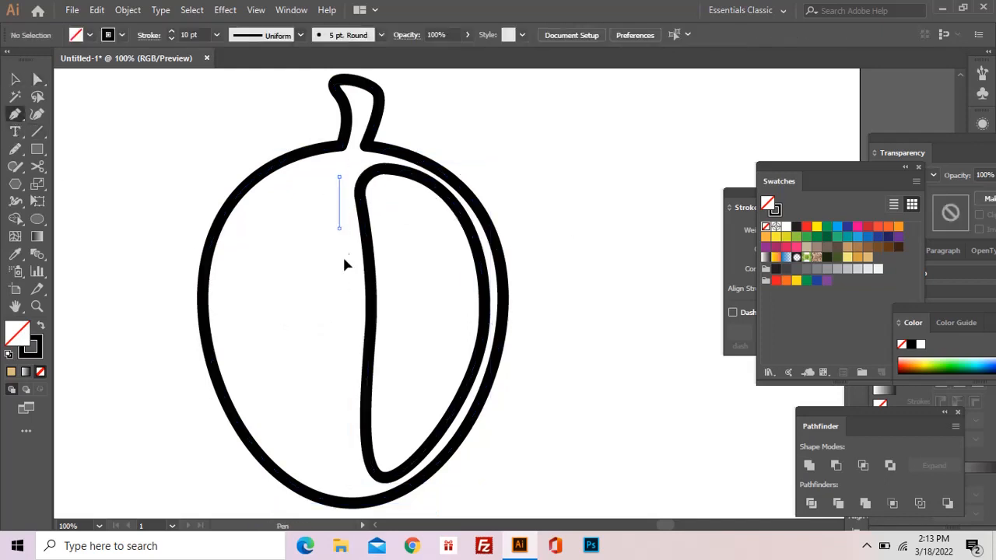
{"action": "left_click_drag", "start_coordinate": [348, 418], "coordinate": [315, 477]}
{"action": "left_click_drag", "start_coordinate": [231, 366], "coordinate": [219, 290]}
{"action": "left_click_drag", "start_coordinate": [240, 224], "coordinate": [258, 191]}
{"action": "left_click_drag", "start_coordinate": [339, 178], "coordinate": [341, 245]}
{"action": "key", "text": "ctrl+shift+a"}
Adjust the curves of the left half-oval's inner edge and upper-left side with Direct Selection.
{"action": "key", "text": "a"}
{"action": "left_click_drag", "start_coordinate": [332, 196], "coordinate": [335, 196]}
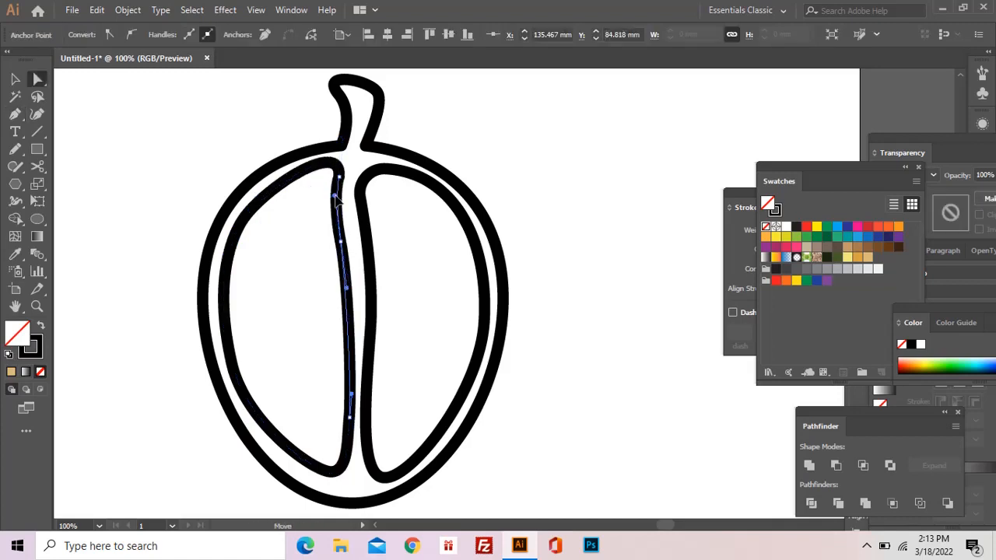
{"action": "left_click", "coordinate": [240, 224]}
{"action": "left_click_drag", "start_coordinate": [241, 226], "coordinate": [240, 227]}
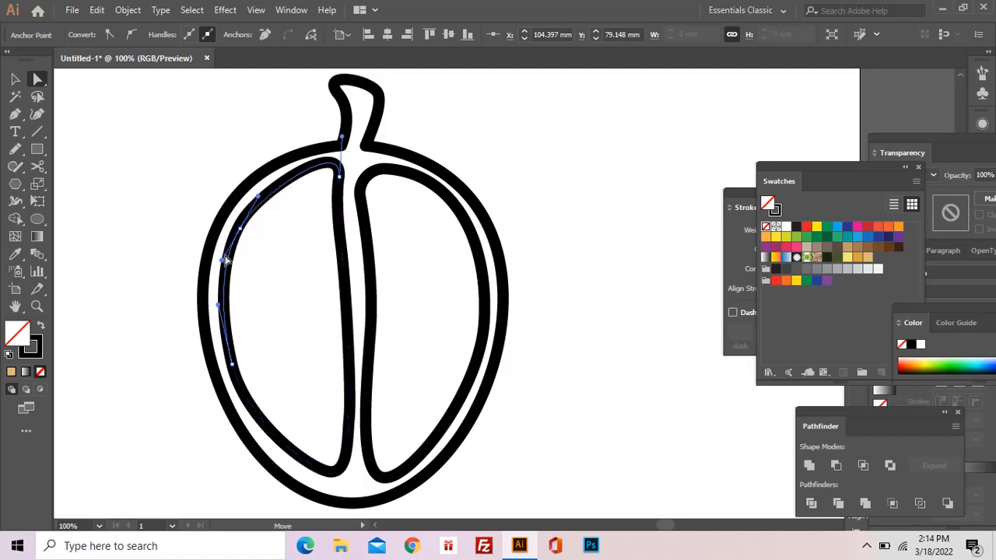
{"action": "left_click", "coordinate": [444, 321]}
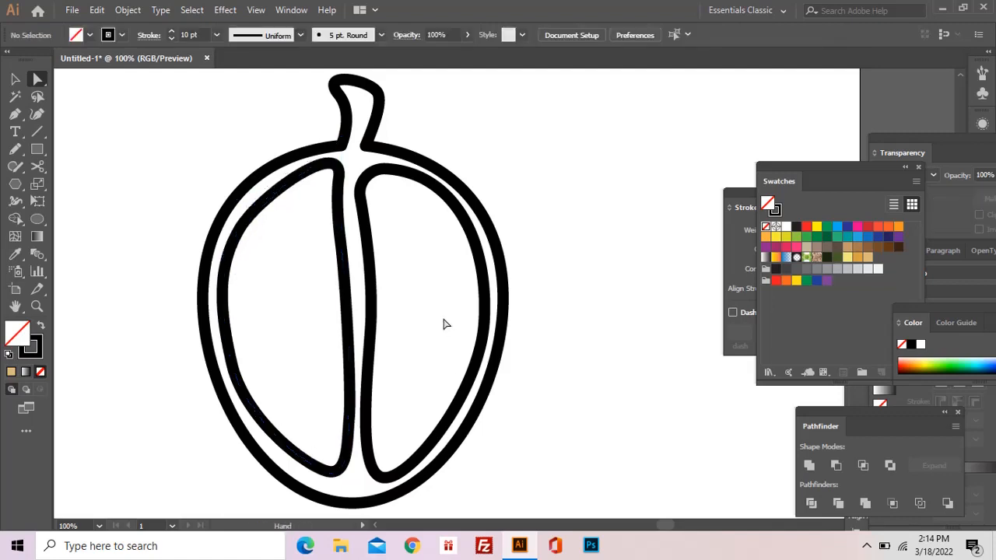
Lower the left half-oval's upper-right anchor and bulge its upper-left curve outward to follow the fruit outline.
{"action": "left_click_drag", "start_coordinate": [443, 319], "coordinate": [442, 324]}
{"action": "left_click", "coordinate": [338, 183]}
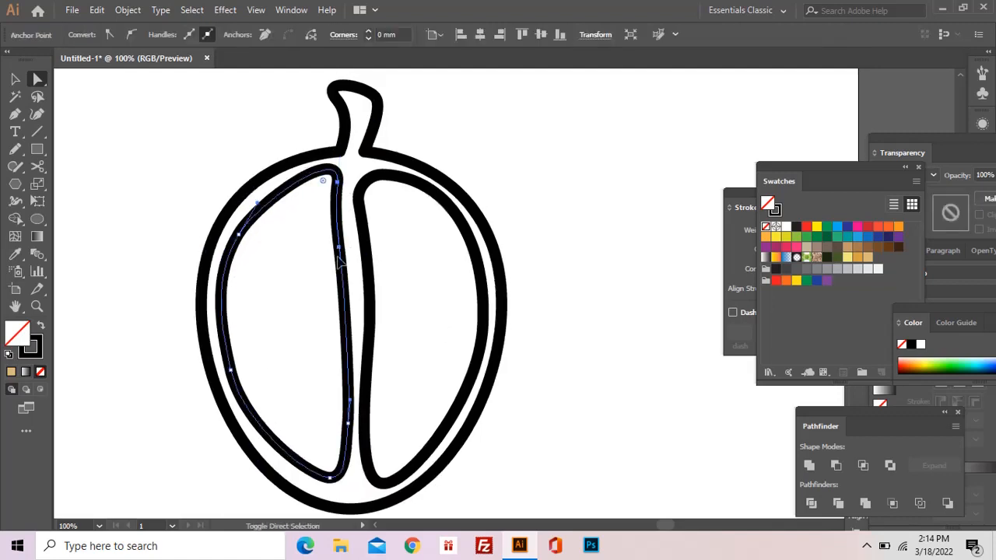
{"action": "left_click_drag", "start_coordinate": [337, 182], "coordinate": [335, 199]}
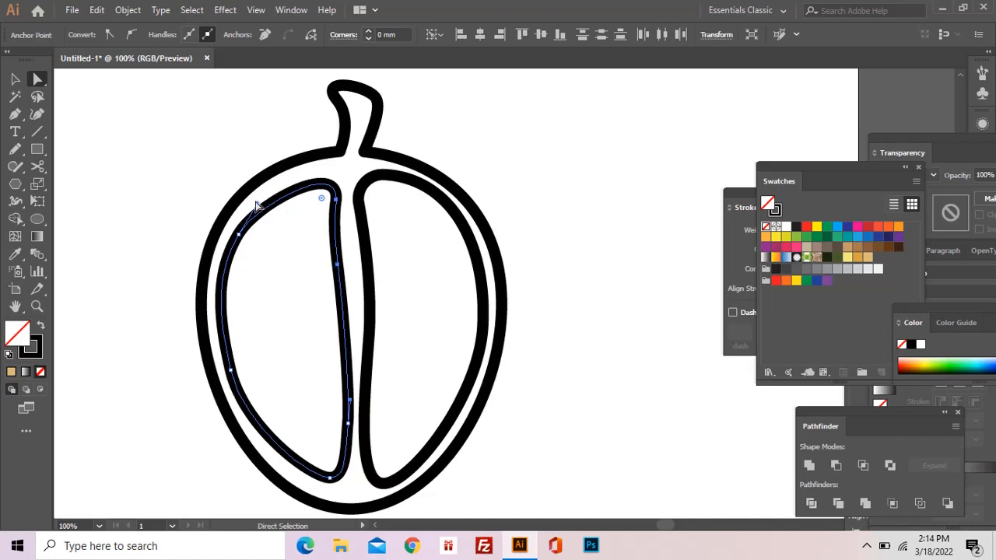
{"action": "left_click_drag", "start_coordinate": [257, 202], "coordinate": [265, 185]}
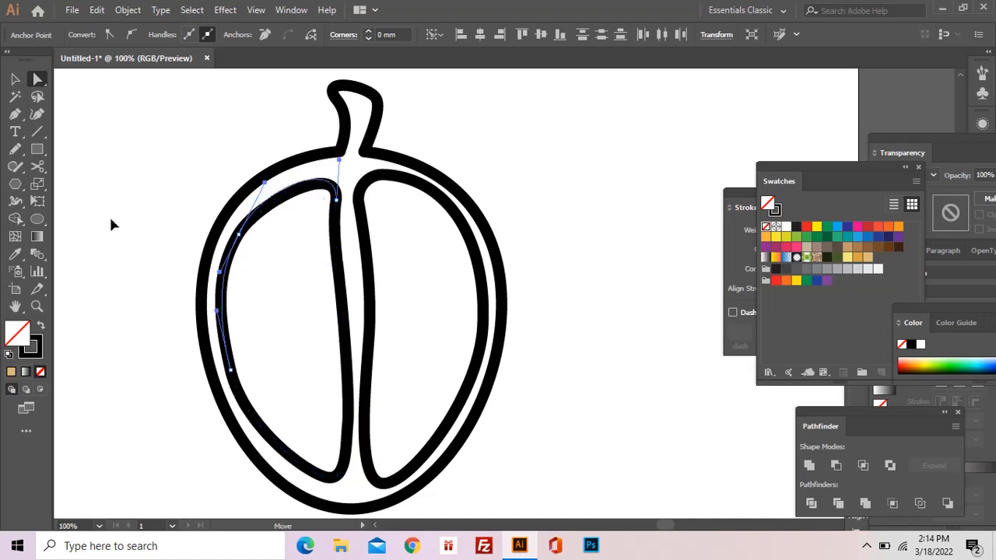
{"action": "key", "text": "ctrl+shift+a"}
Draw a chain of curved, pointed spikes with the Pen tool along the fruit's right edge, from beside the stem to the bottom.
{"action": "left_click", "coordinate": [16, 114]}
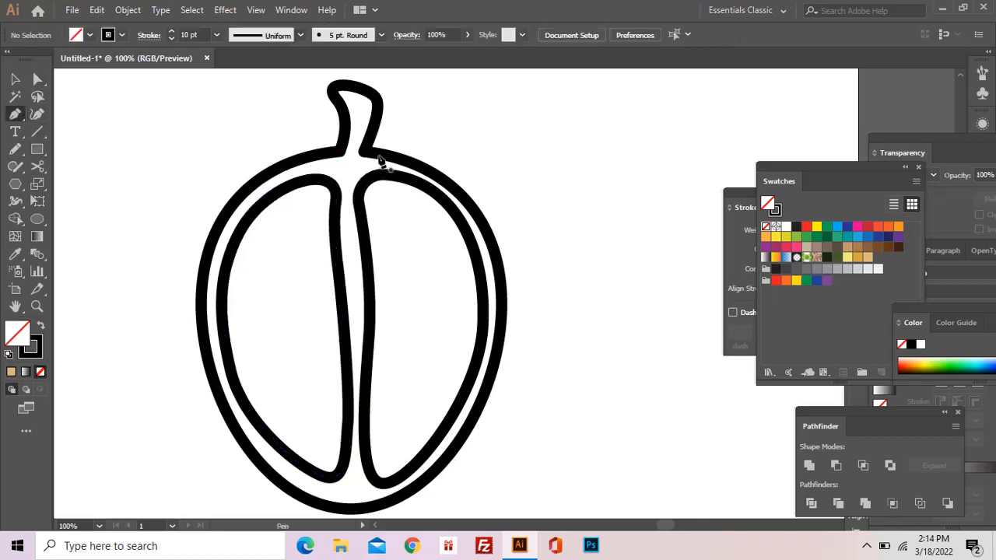
{"action": "left_click", "coordinate": [426, 168]}
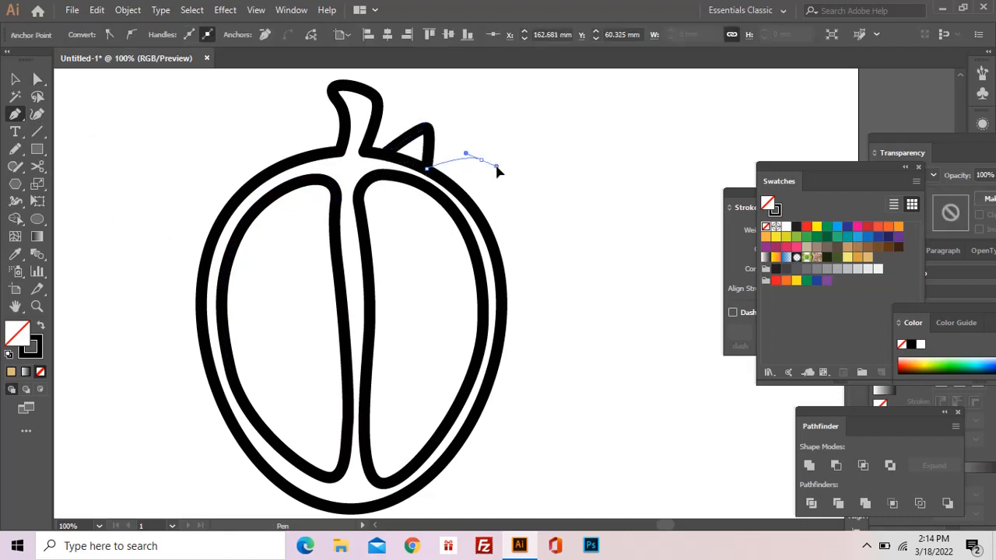
{"action": "left_click_drag", "start_coordinate": [496, 166], "coordinate": [497, 165]}
{"action": "left_click", "coordinate": [469, 200]}
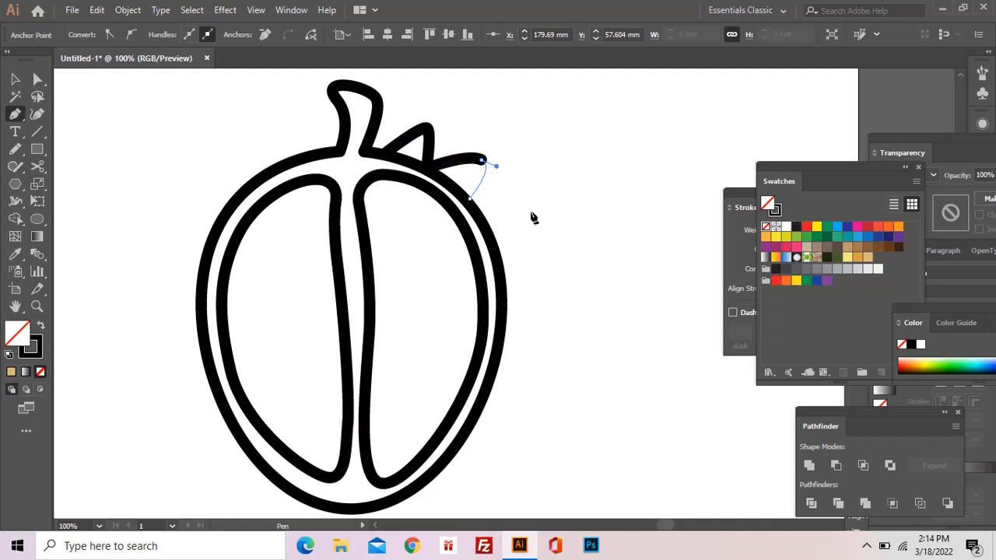
{"action": "left_click_drag", "start_coordinate": [522, 216], "coordinate": [526, 226]}
{"action": "left_click", "coordinate": [498, 242]}
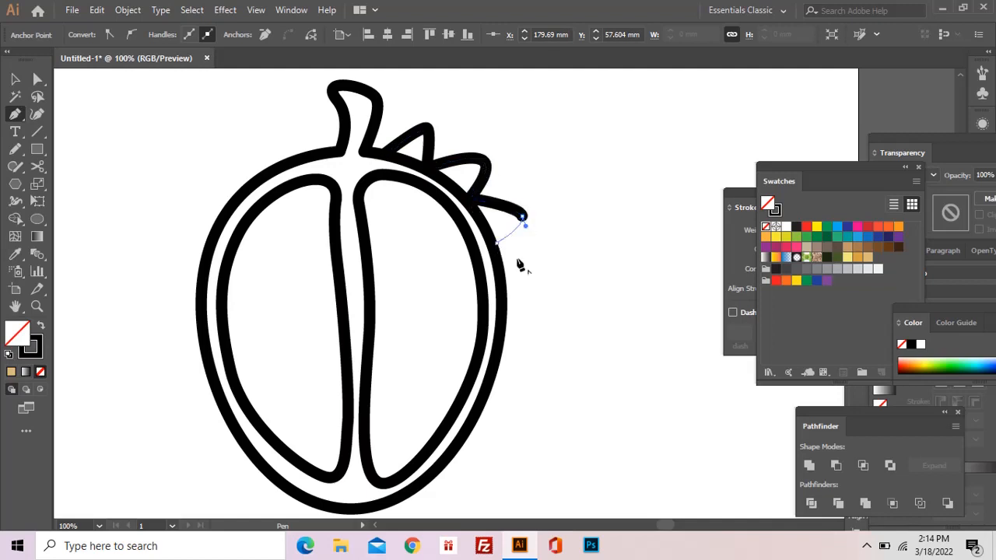
{"action": "left_click_drag", "start_coordinate": [523, 264], "coordinate": [525, 277]}
{"action": "left_click", "coordinate": [506, 285]}
{"action": "left_click_drag", "start_coordinate": [523, 317], "coordinate": [524, 330]}
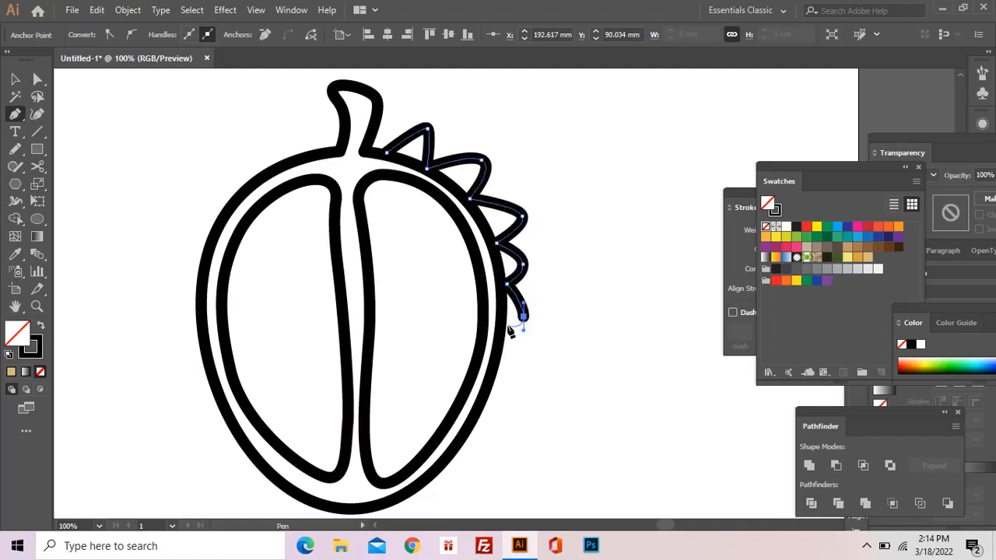
{"action": "left_click_drag", "start_coordinate": [518, 386], "coordinate": [377, 460]}
{"action": "left_click", "coordinate": [491, 389]}
{"action": "left_click", "coordinate": [488, 359]}
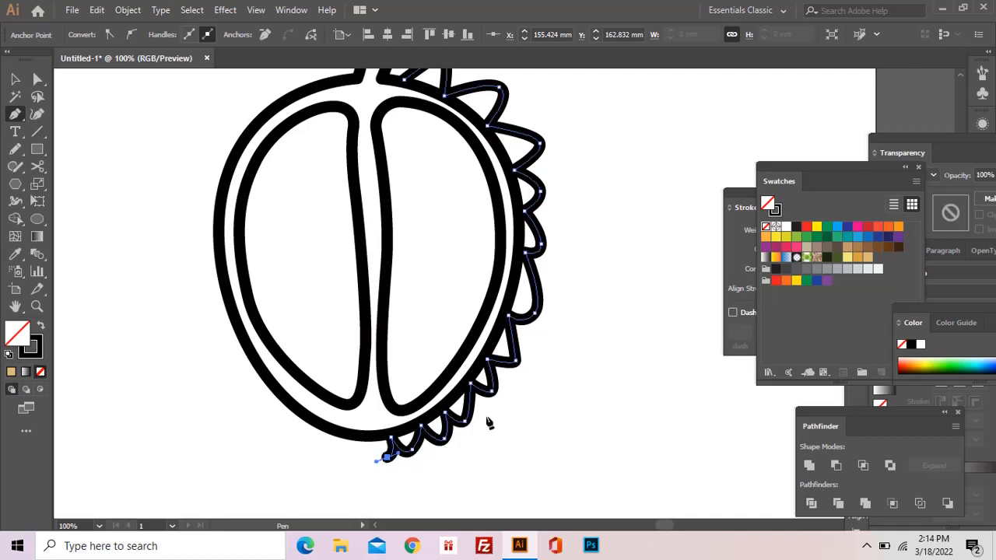
Reshape the tip of the long spike on the fruit's lower-right side with Direct Selection.
{"action": "key", "text": "a"}
{"action": "left_click", "coordinate": [534, 314]}
{"action": "mouse_move", "coordinate": [534, 313]}
{"action": "left_mouse_down"}
{"action": "mouse_move", "coordinate": [543, 304]}
{"action": "mouse_move", "coordinate": [532, 316]}
{"action": "left_mouse_up"}
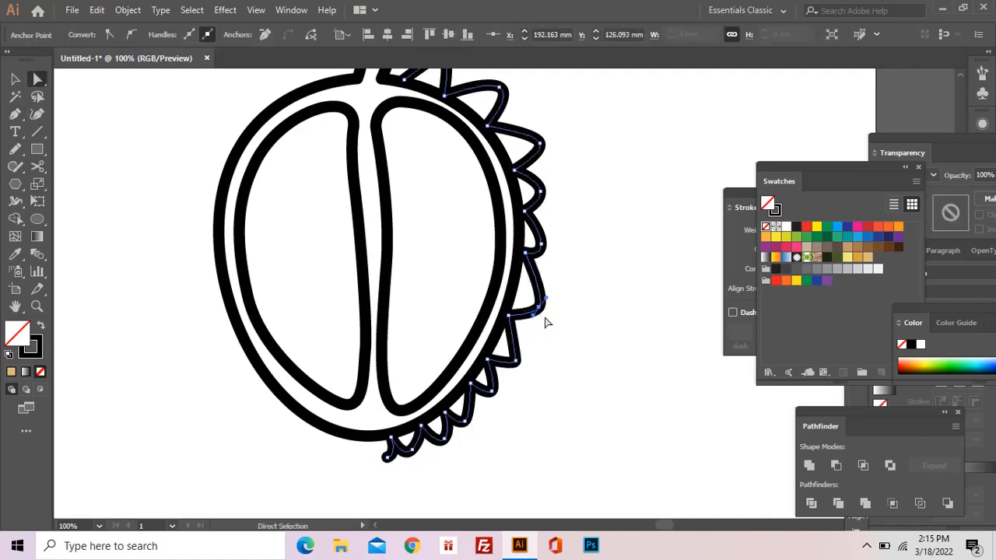
Duplicate the spike path and place the copy over the fruit's left side.
{"action": "key", "text": "z"}
{"action": "left_click", "coordinate": [540, 313], "text": "alt"}
{"action": "key", "text": "v"}
{"action": "left_click", "coordinate": [511, 256]}
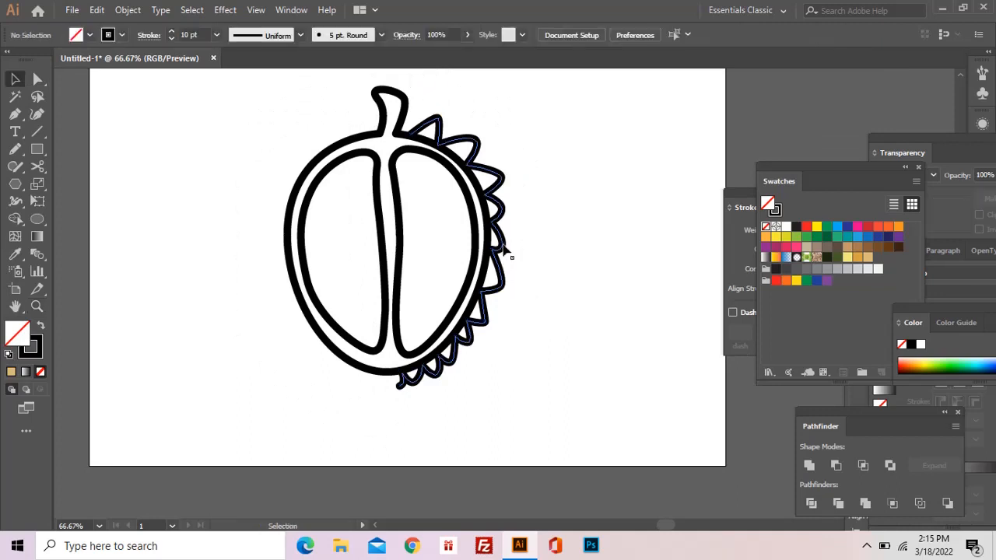
{"action": "left_click", "coordinate": [506, 248]}
{"action": "left_click_drag", "start_coordinate": [502, 245], "coordinate": [296, 233]}
Reflect the copied spike path across the vertical axis so its points face outward.
{"action": "left_click", "coordinate": [15, 183]}
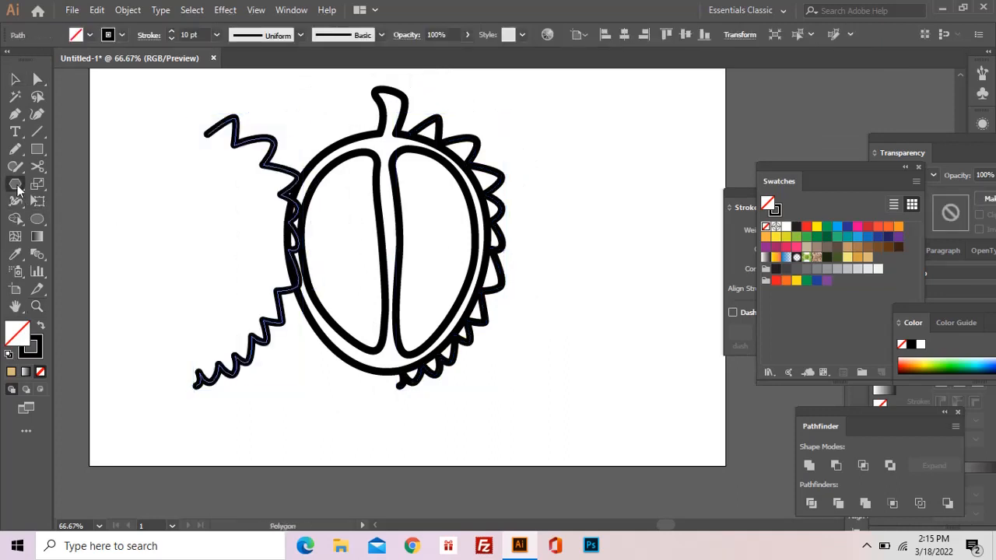
{"action": "double_click", "coordinate": [16, 184]}
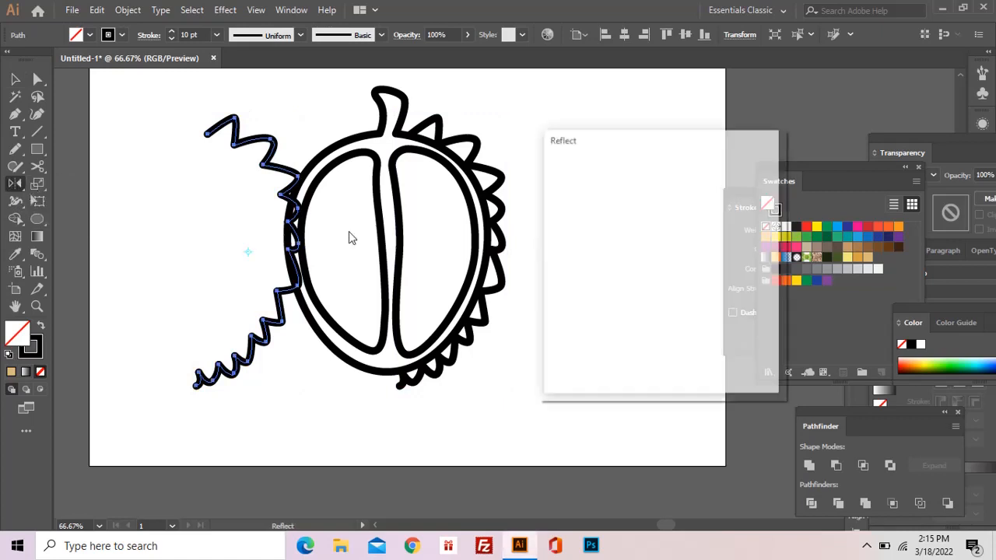
{"action": "left_click", "coordinate": [683, 364]}
{"action": "key", "text": "v"}
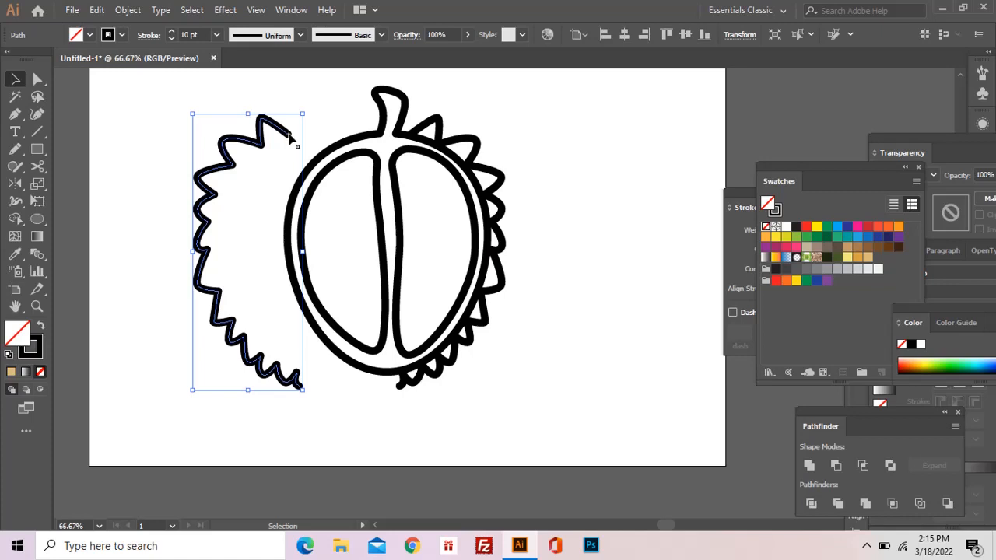
Move the reflected spikes onto the fruit's left edge and widen them slightly to follow the outline.
{"action": "left_click_drag", "start_coordinate": [286, 138], "coordinate": [370, 143]}
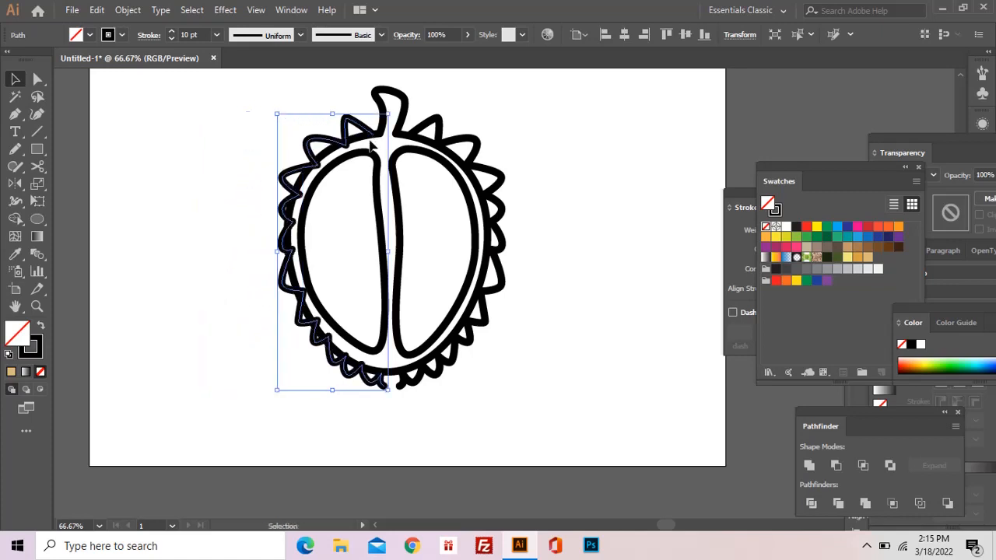
{"action": "left_click_drag", "start_coordinate": [277, 251], "coordinate": [273, 251]}
{"action": "key", "text": "ctrl"}
{"action": "left_click", "coordinate": [392, 399]}
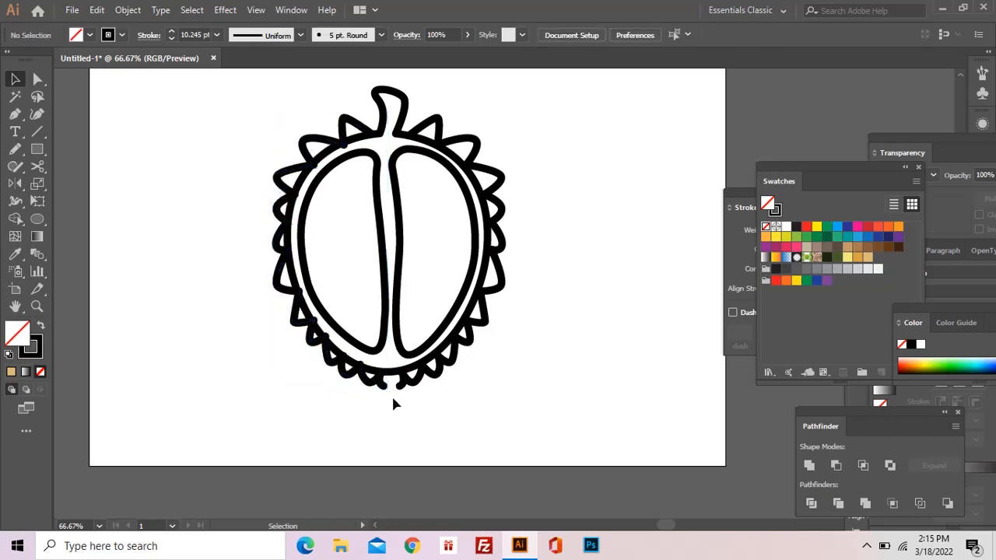
Align the two open end anchors below the fruit on their horizontal center and join the spike paths there.
{"action": "key", "text": "z"}
{"action": "left_click", "coordinate": [414, 385]}
{"action": "left_click", "coordinate": [414, 385]}
{"action": "key", "text": "space"}
{"action": "left_click_drag", "start_coordinate": [587, 231], "coordinate": [513, 258]}
{"action": "key", "text": "a"}
{"action": "left_click", "coordinate": [524, 263], "text": "shift"}
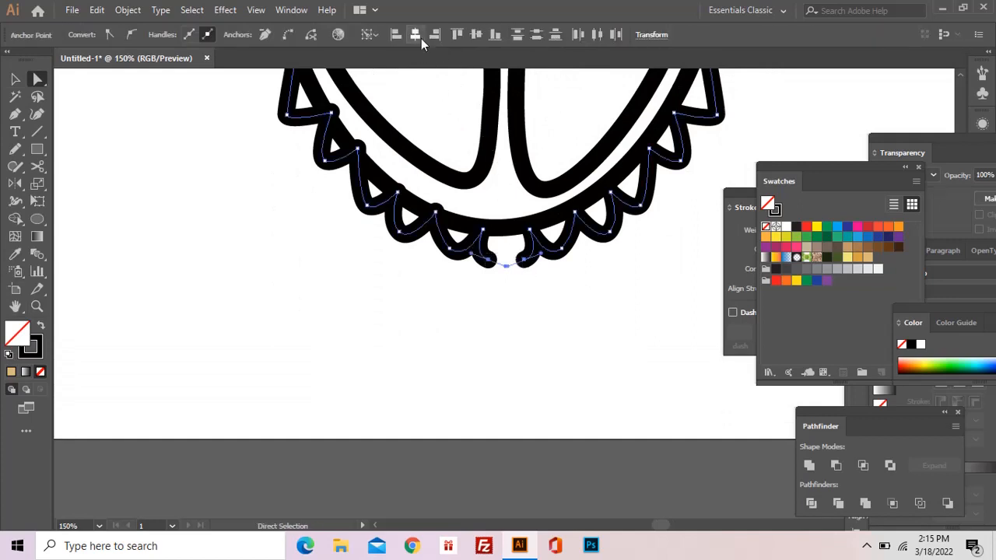
{"action": "left_click", "coordinate": [369, 34]}
{"action": "left_click", "coordinate": [389, 51]}
{"action": "left_click", "coordinate": [415, 36]}
{"action": "key", "text": "ctrl+j"}
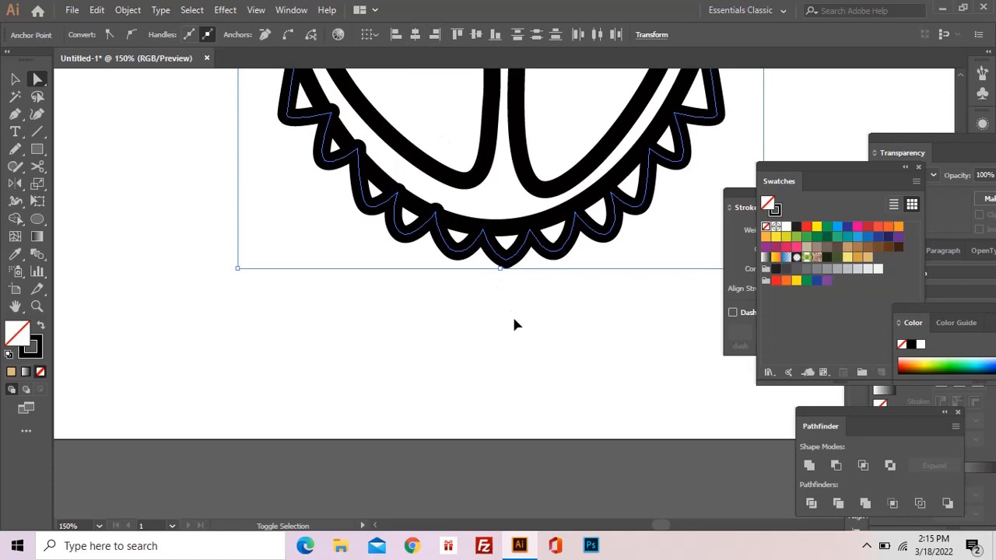
{"action": "key", "text": "ctrl+shift+a"}
Move the inner anchors of the lower-left spikes outward with Direct Selection so they sit on the fruit outline.
{"action": "key", "text": "z"}
{"action": "left_click", "coordinate": [511, 248], "text": "alt"}
{"action": "left_click", "coordinate": [511, 247], "text": "alt"}
{"action": "left_click", "coordinate": [485, 267]}
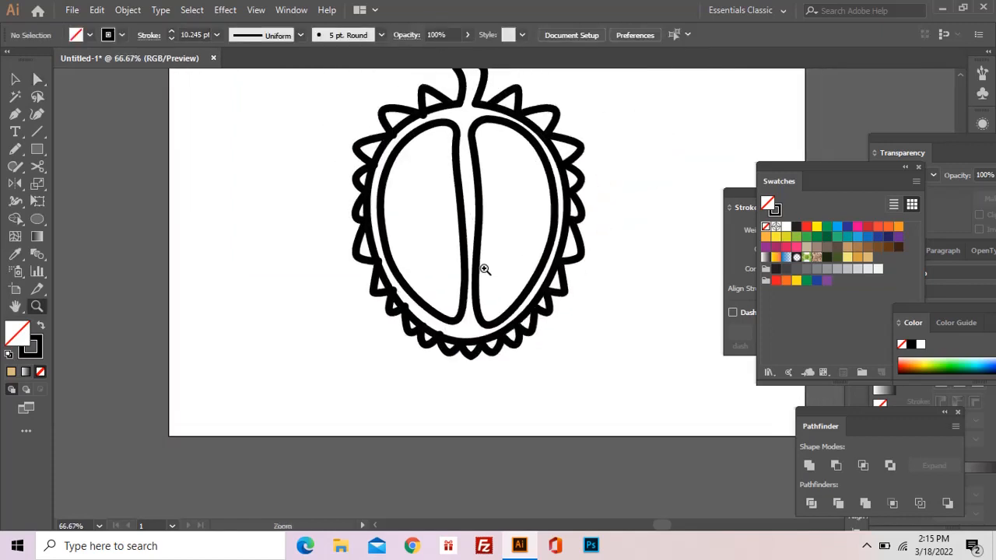
{"action": "left_click", "coordinate": [443, 406]}
{"action": "key", "text": "a"}
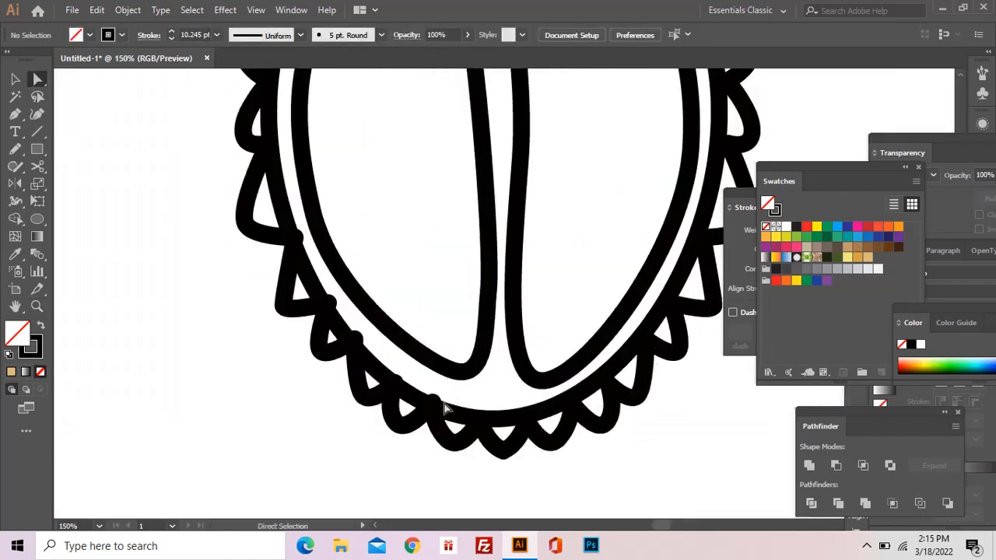
{"action": "left_click", "coordinate": [430, 408]}
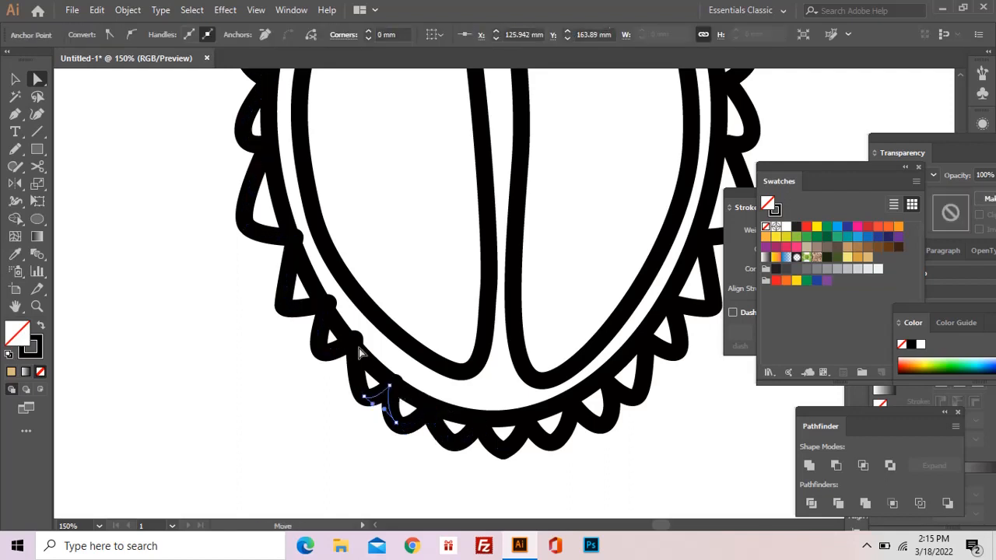
{"action": "left_click", "coordinate": [352, 346]}
{"action": "left_click_drag", "start_coordinate": [330, 303], "coordinate": [338, 326]}
{"action": "left_click_drag", "start_coordinate": [317, 286], "coordinate": [314, 288]}
Move the inner anchors of the upper-left spikes, including the one nearest the stem, onto the fruit outline.
{"action": "scroll", "coordinate": [327, 311], "scroll_direction": "up", "scroll_amount": 4}
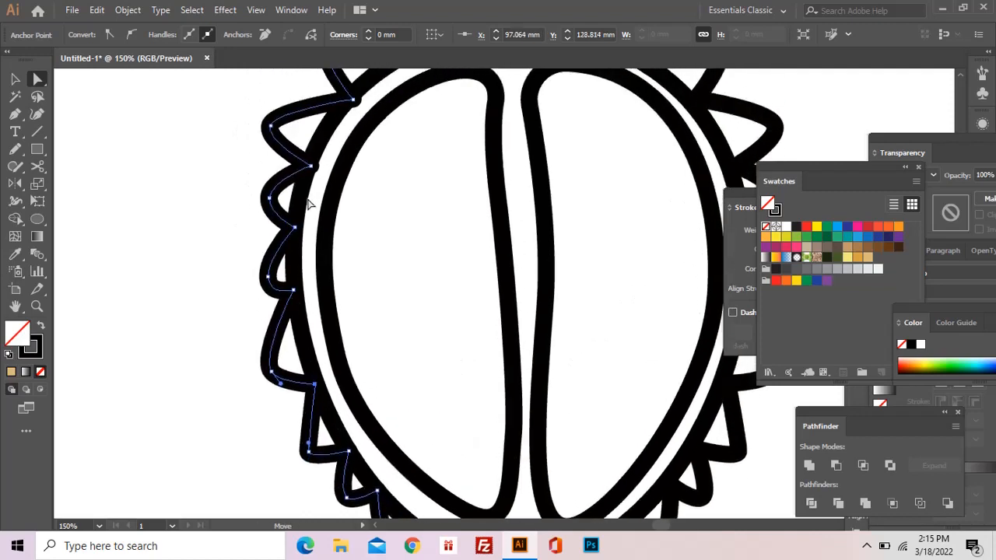
{"action": "left_click", "coordinate": [308, 166]}
{"action": "scroll", "coordinate": [307, 166], "scroll_direction": "up", "scroll_amount": 5}
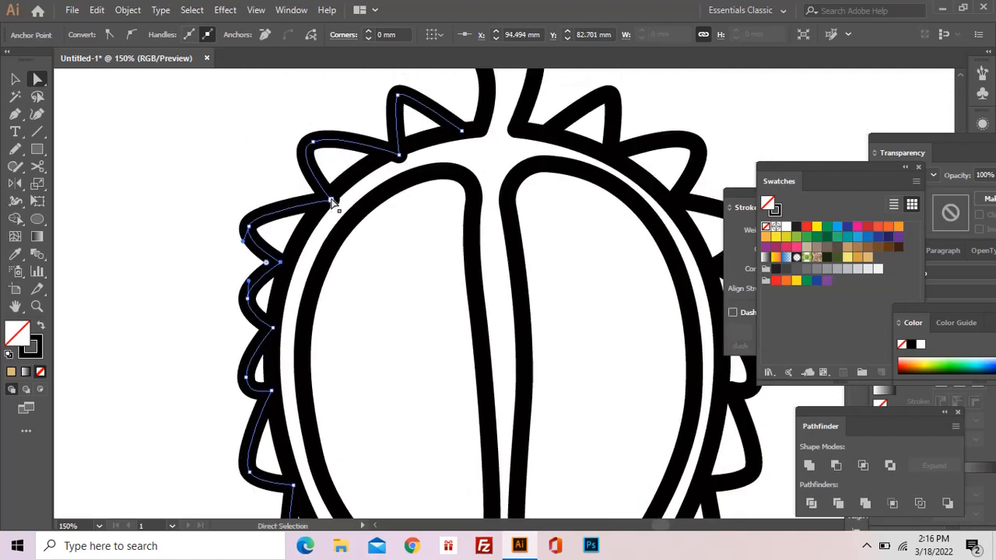
{"action": "left_click", "coordinate": [399, 155]}
{"action": "left_click_drag", "start_coordinate": [399, 156], "coordinate": [390, 144]}
Select the spike outline and both half-ovals and match their strokes by sampling the right half-oval with the Eyedropper.
{"action": "key", "text": "z"}
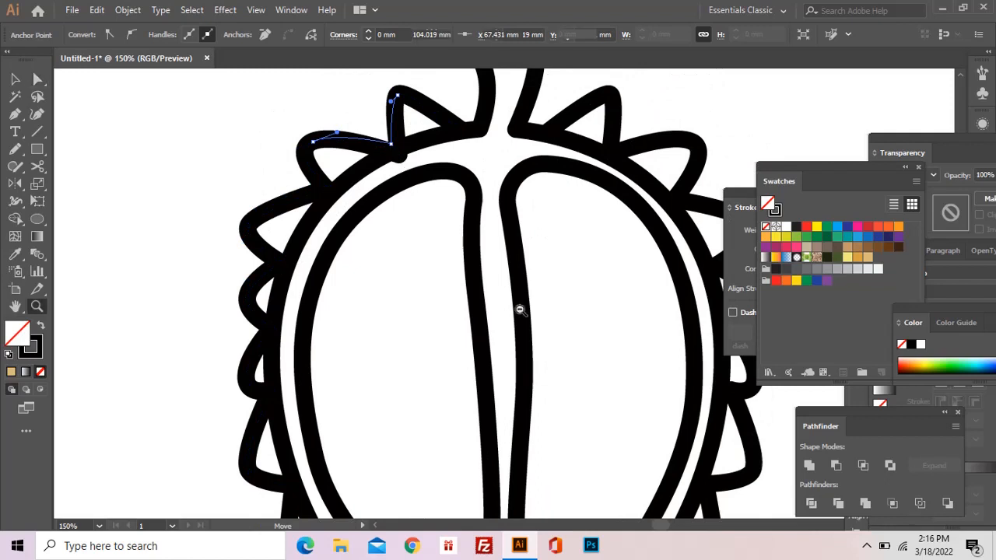
{"action": "left_click", "coordinate": [520, 309], "text": "alt"}
{"action": "left_click_drag", "start_coordinate": [520, 319], "coordinate": [449, 288]}
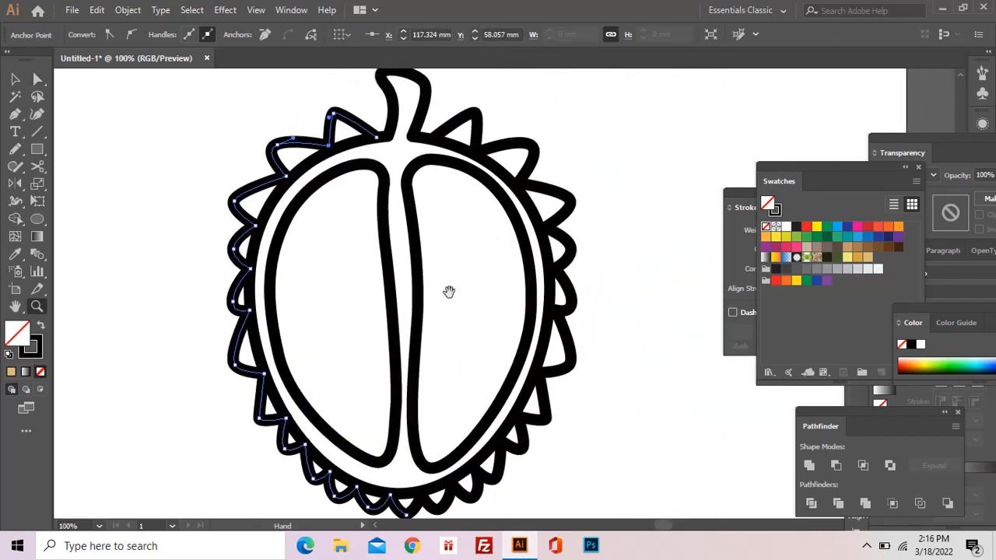
{"action": "key", "text": "a"}
{"action": "left_click", "coordinate": [478, 137]}
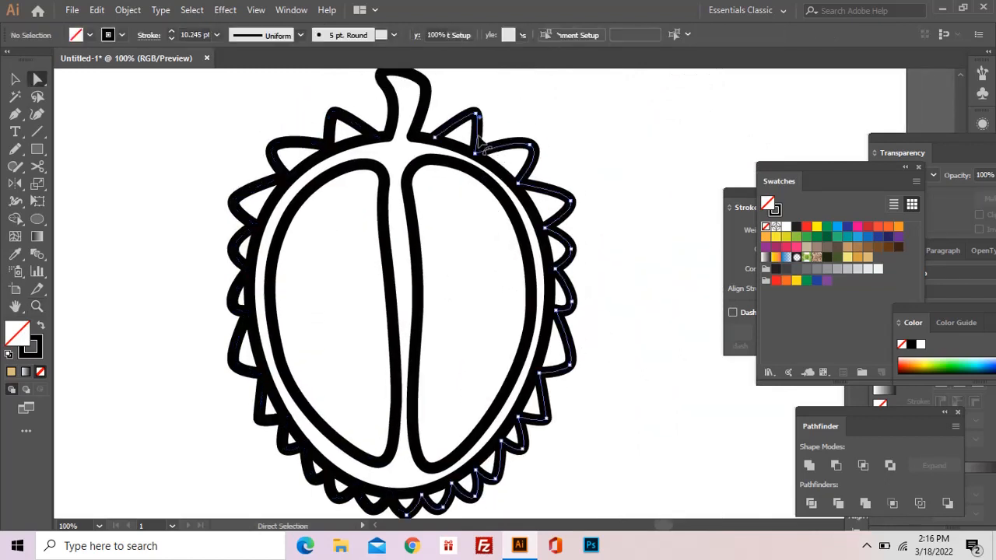
{"action": "left_click", "coordinate": [358, 127], "text": "shift"}
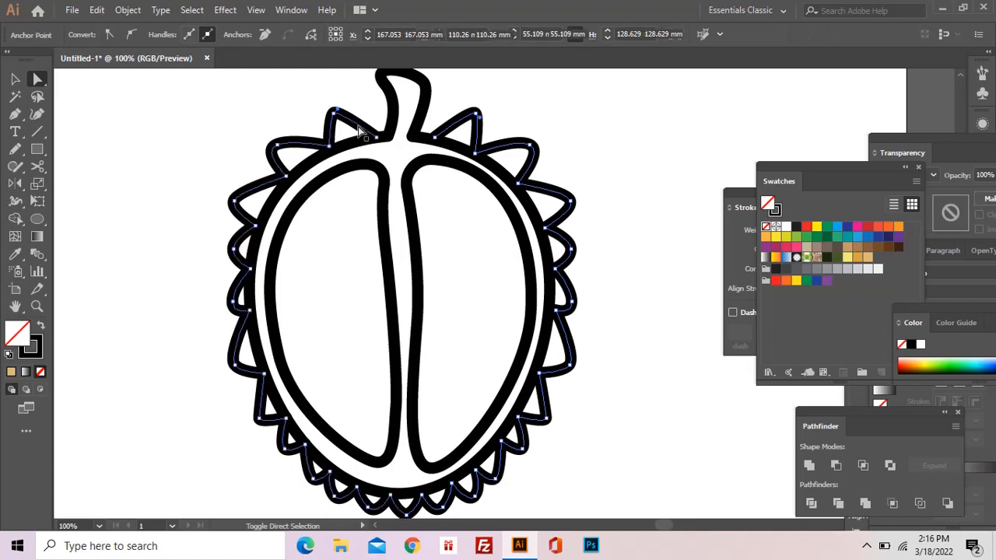
{"action": "left_click", "coordinate": [422, 167], "text": "shift"}
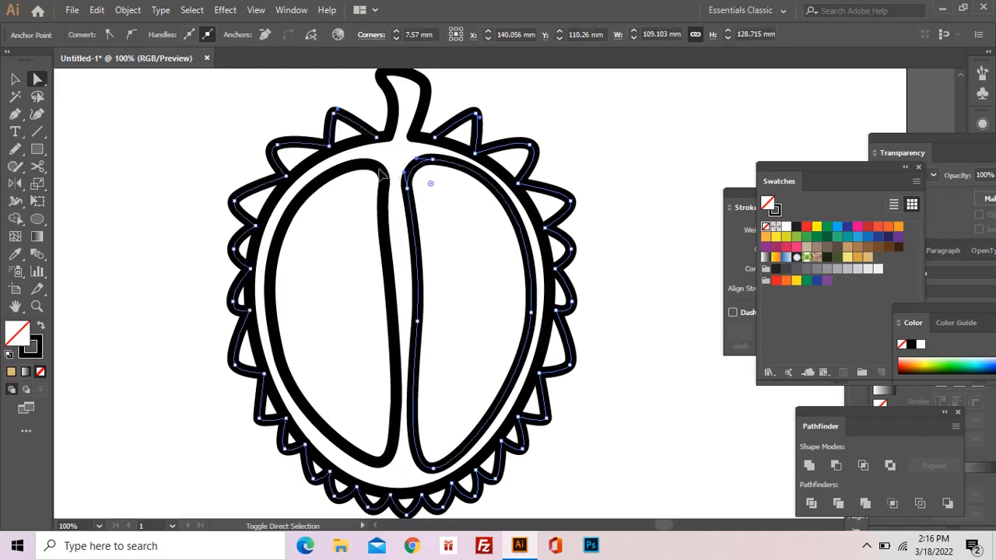
{"action": "left_click", "coordinate": [381, 175], "text": "shift"}
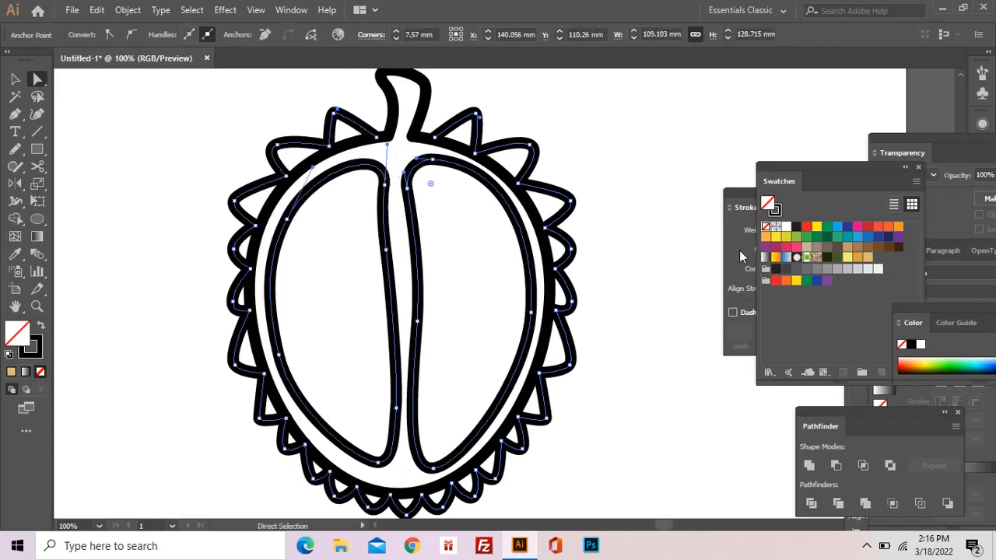
{"action": "left_click", "coordinate": [740, 255]}
{"action": "key", "text": "v"}
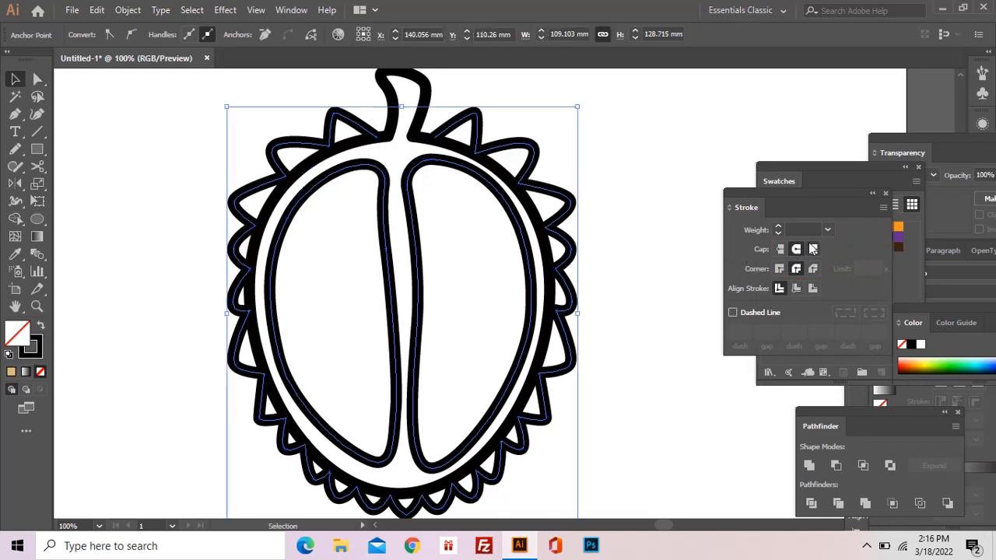
{"action": "key", "text": "i"}
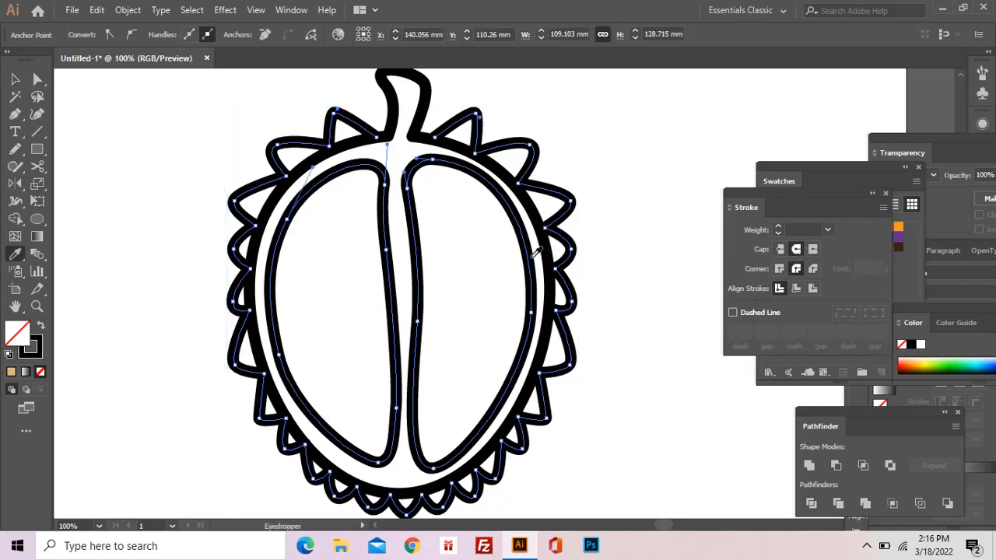
{"action": "left_click", "coordinate": [534, 255]}
Set the stroke weight of the spike outline and both half-ovals to 7 pt.
{"action": "left_click", "coordinate": [828, 230]}
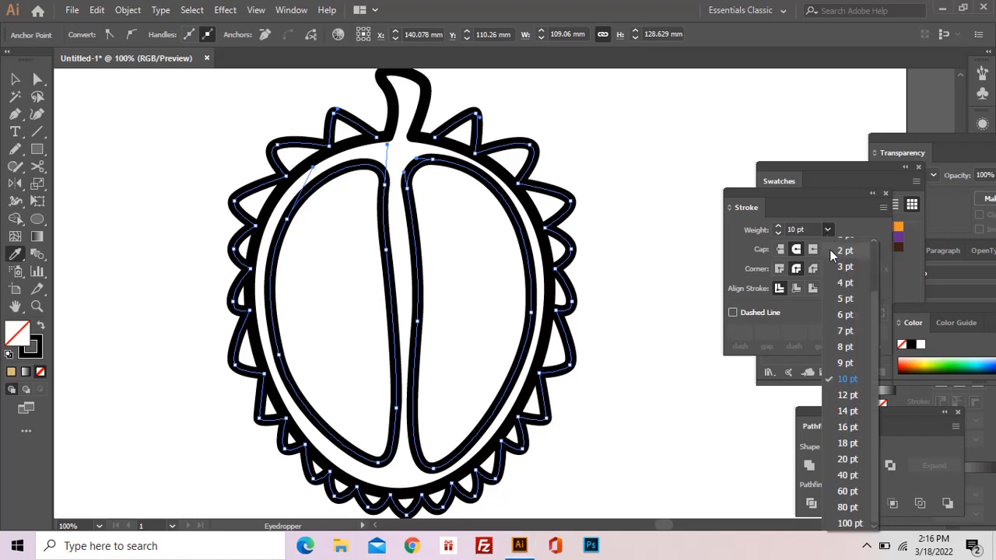
{"action": "left_click", "coordinate": [852, 351]}
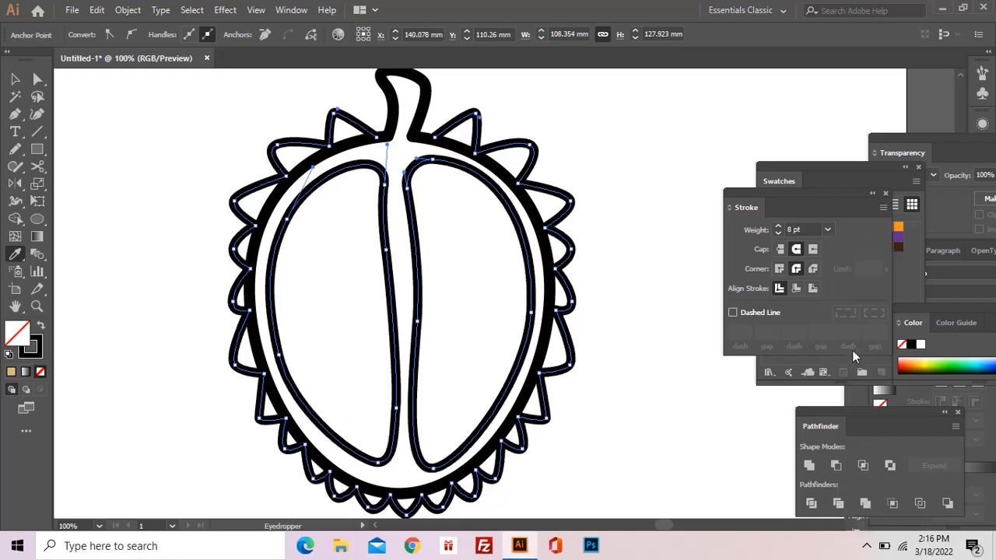
{"action": "left_click", "coordinate": [828, 230]}
{"action": "left_click", "coordinate": [842, 331]}
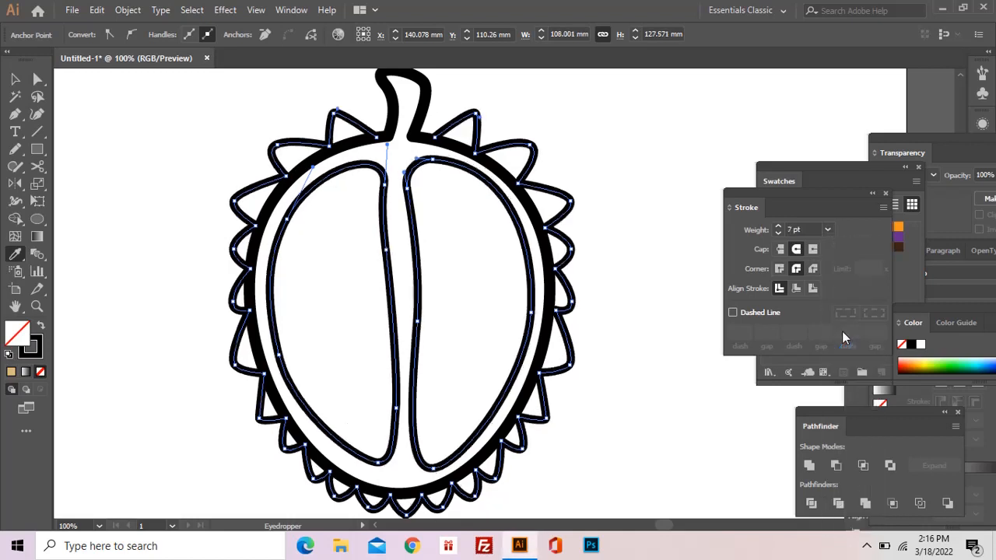
{"action": "left_click", "coordinate": [144, 206], "text": "ctrl"}
Draw a short, slightly curved line inward from the left half-oval's outer edge and set its stroke weight to 5 pt.
{"action": "left_click", "coordinate": [17, 116]}
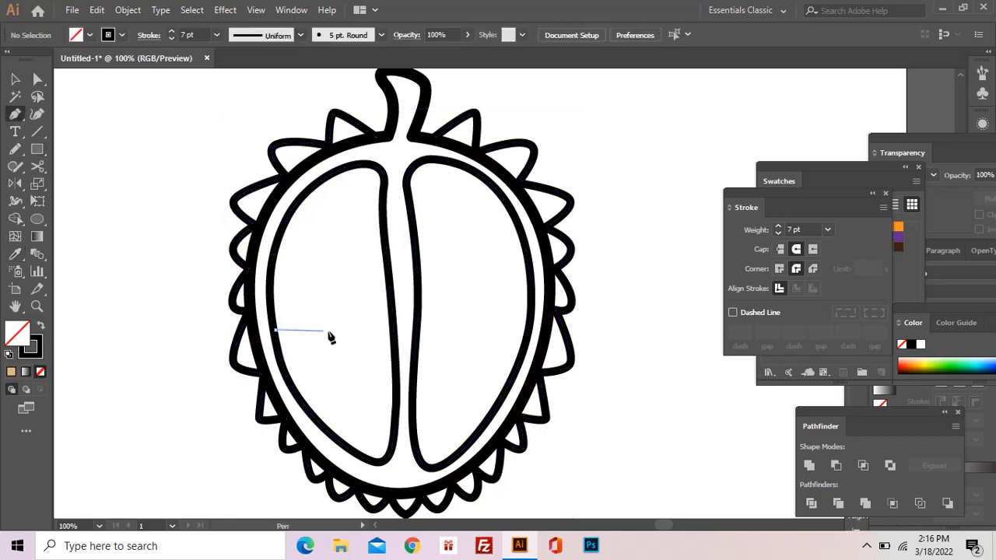
{"action": "left_click_drag", "start_coordinate": [330, 336], "coordinate": [347, 336]}
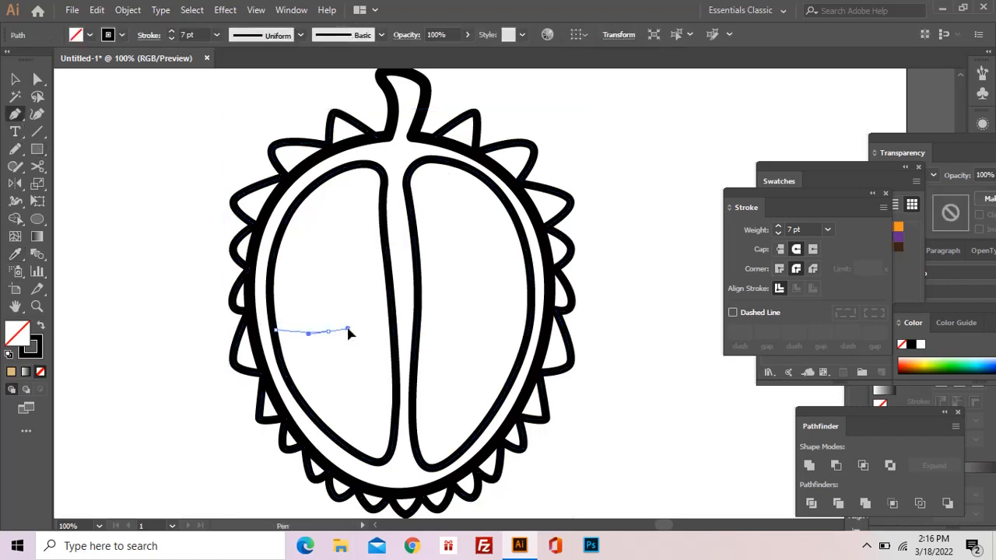
{"action": "left_click", "coordinate": [829, 230]}
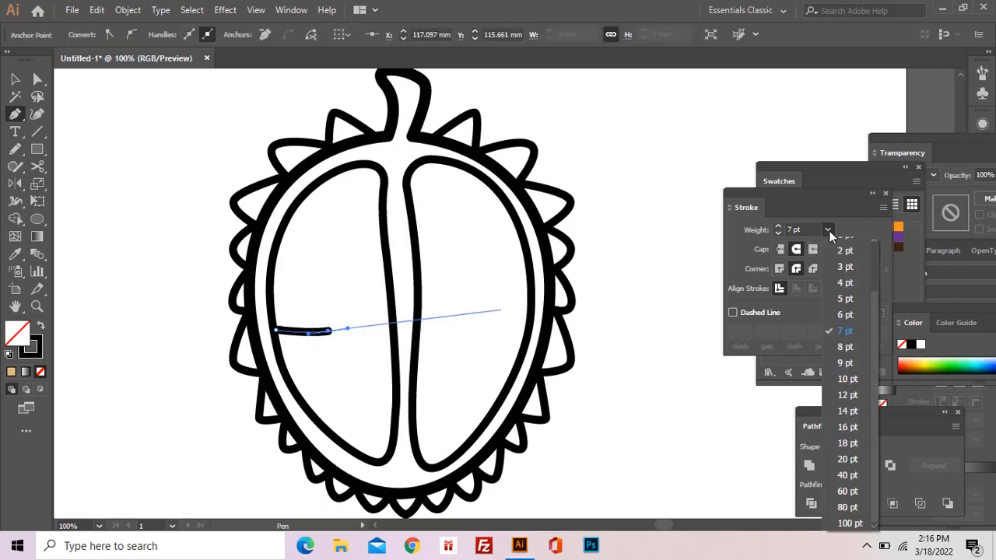
{"action": "left_click", "coordinate": [844, 315]}
{"action": "left_click", "coordinate": [352, 395], "text": "ctrl"}
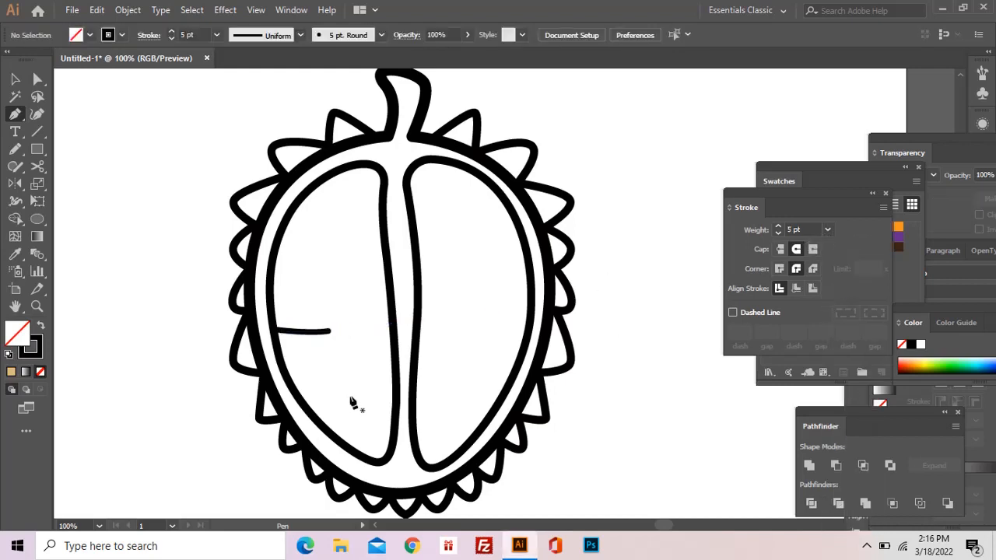
Draw three more short curved 5 pt lines inward: from the left half-oval's inner edge and from the right half-oval's outer and inner edges.
{"action": "left_click", "coordinate": [400, 388]}
{"action": "left_click", "coordinate": [352, 433], "text": "ctrl"}
{"action": "left_click_drag", "start_coordinate": [482, 327], "coordinate": [461, 327]}
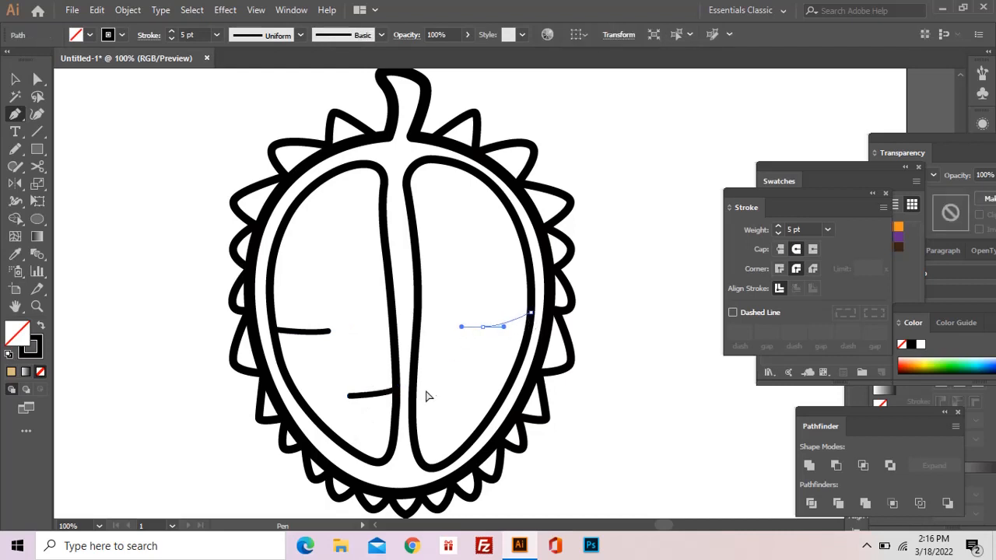
{"action": "left_click", "coordinate": [415, 391]}
{"action": "left_click_drag", "start_coordinate": [452, 388], "coordinate": [466, 382]}
{"action": "left_click", "coordinate": [74, 210], "text": "ctrl"}
Draw a small circle to the right of the durian and give it a black fill with no stroke.
{"action": "left_click", "coordinate": [37, 219]}
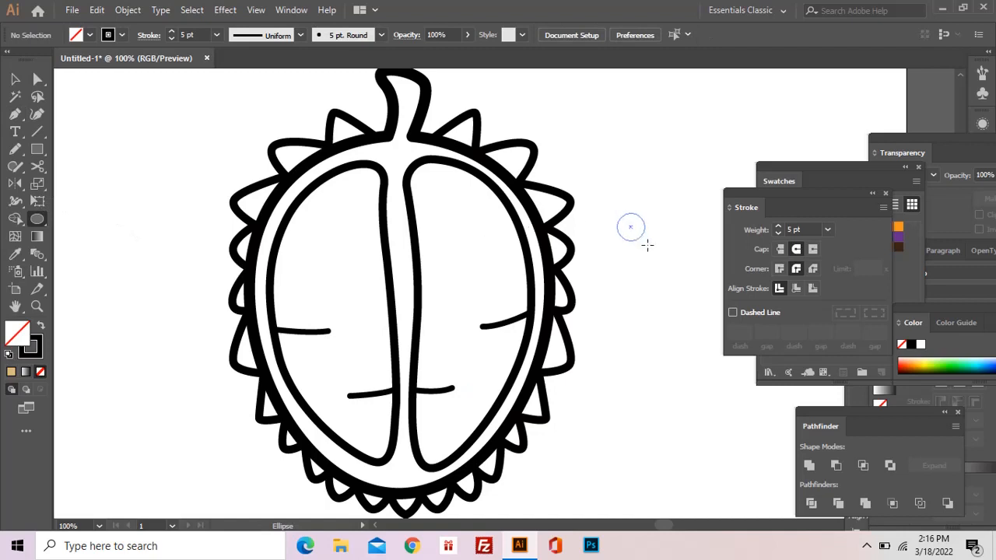
{"action": "left_click_drag", "start_coordinate": [647, 245], "coordinate": [655, 251]}
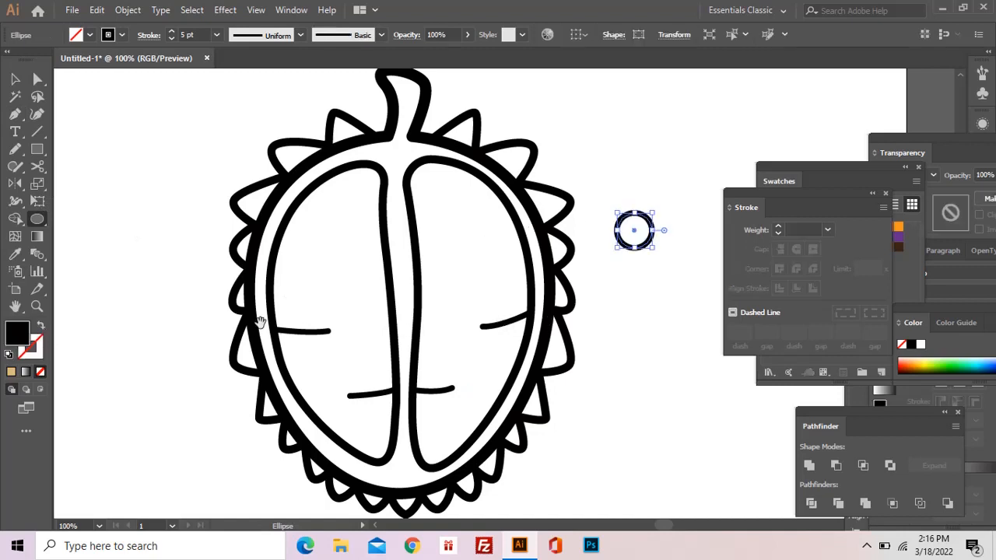
{"action": "key", "text": "shift+x"}
{"action": "key", "text": "shift+x"}
{"action": "key", "text": "shift+x"}
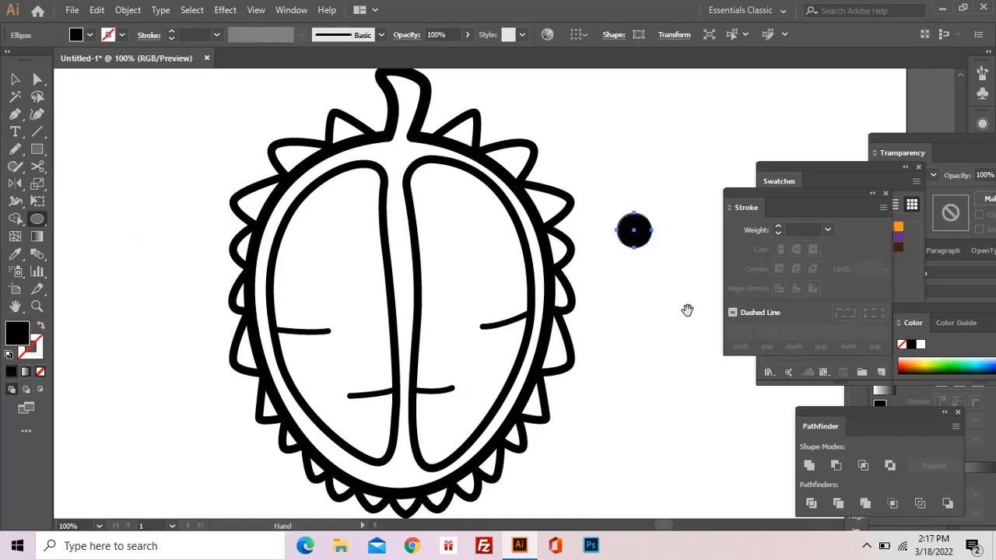
Make a smaller copy of the black circle, place it in the original's upper-left area and fill it white with the Eyedropper.
{"action": "left_click_drag", "start_coordinate": [687, 310], "coordinate": [596, 293]}
{"action": "key", "text": "v"}
{"action": "left_click_drag", "start_coordinate": [563, 252], "coordinate": [602, 286]}
{"action": "left_click_drag", "start_coordinate": [607, 290], "coordinate": [587, 270]}
{"action": "left_click", "coordinate": [577, 277]}
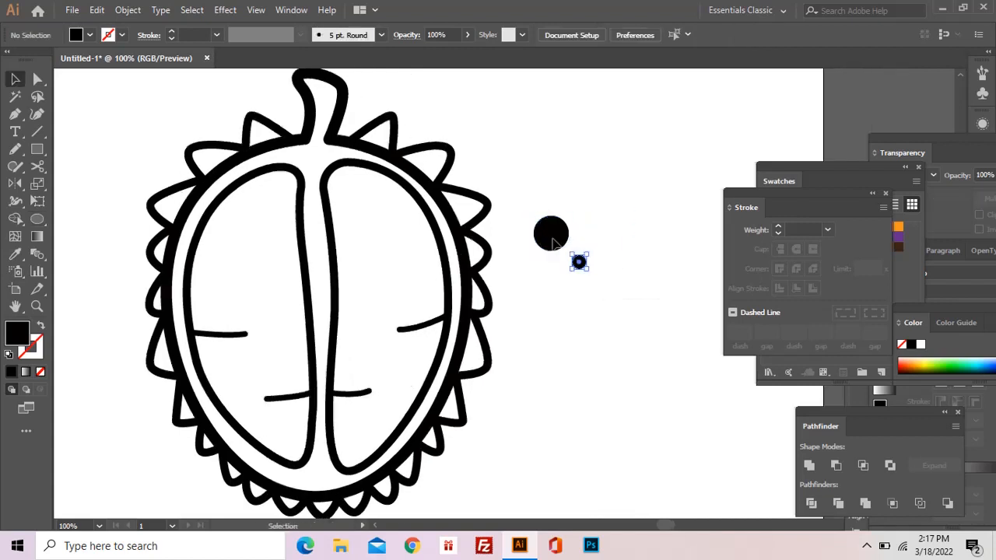
{"action": "left_click_drag", "start_coordinate": [553, 239], "coordinate": [565, 229]}
{"action": "key", "text": "i"}
{"action": "left_click", "coordinate": [601, 208]}
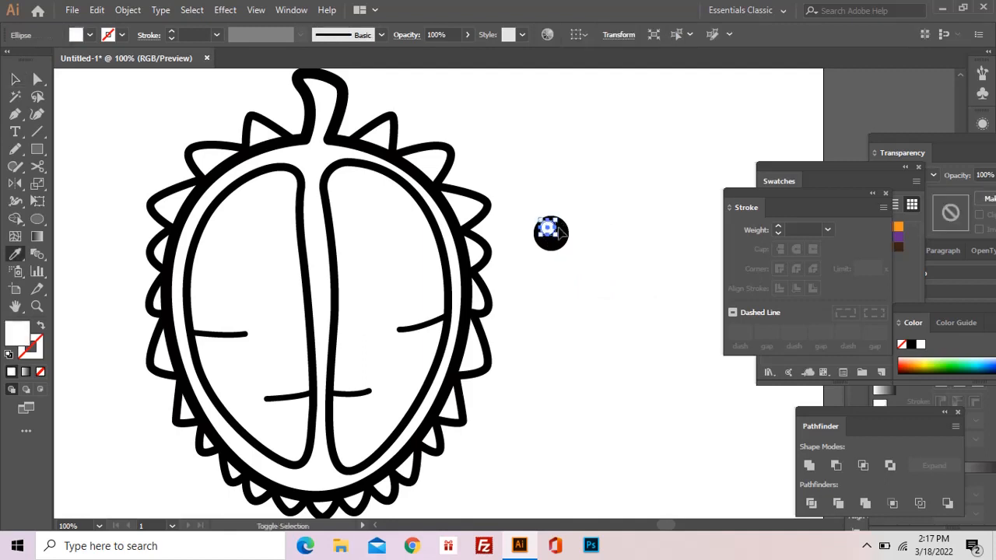
Add a smaller white highlight at the lower right of the first one and group all the circles as one eye.
{"action": "left_click", "coordinate": [532, 199], "text": "ctrl"}
{"action": "key", "text": "z"}
{"action": "left_click_drag", "start_coordinate": [532, 198], "coordinate": [572, 285]}
{"action": "left_click_drag", "start_coordinate": [522, 260], "coordinate": [475, 283]}
{"action": "key", "text": "v"}
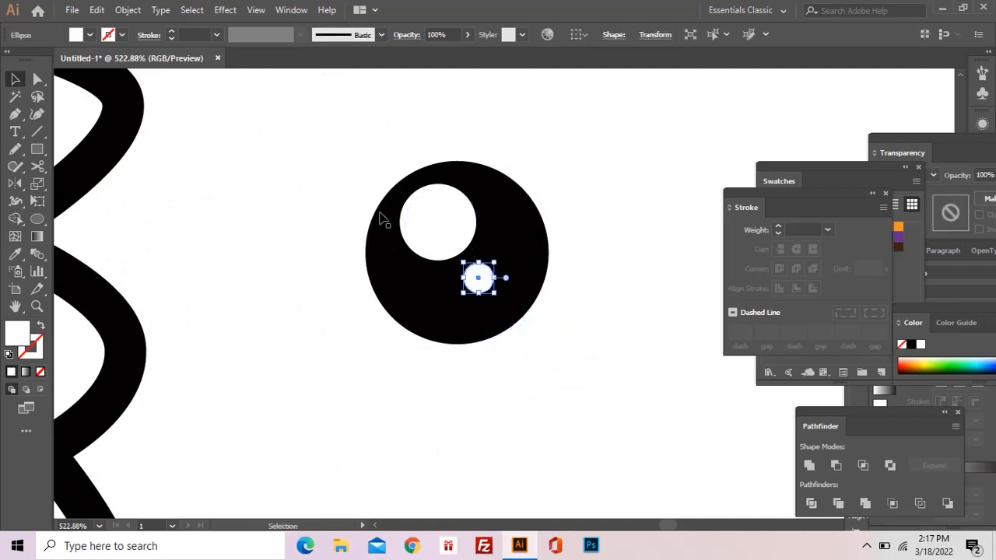
{"action": "left_click_drag", "start_coordinate": [354, 139], "coordinate": [567, 371]}
{"action": "key", "text": "ctrl+g"}
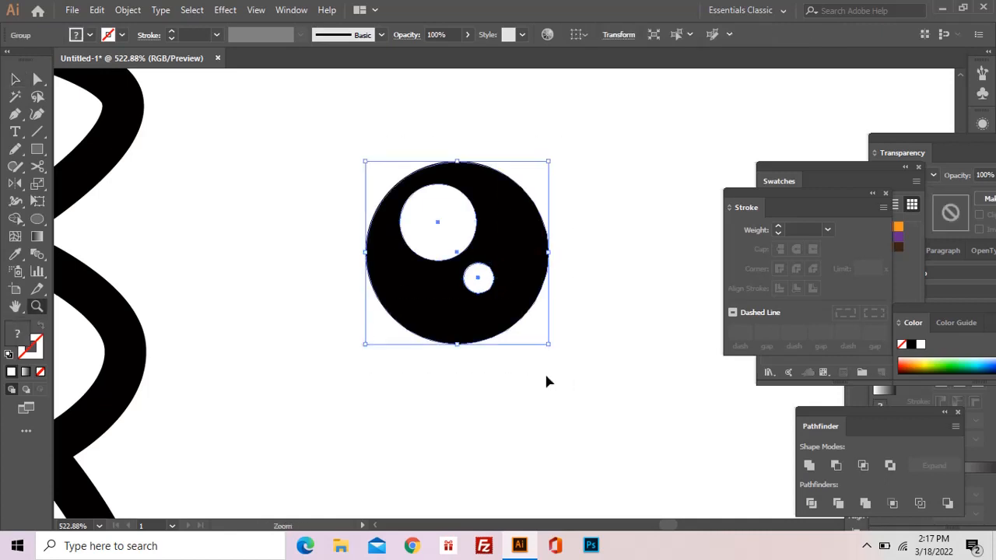
Duplicate the eye horizontally to make a pair, then copy the pair further to the right.
{"action": "left_click", "coordinate": [546, 381], "text": "alt"}
{"action": "left_click", "coordinate": [472, 288], "text": "alt"}
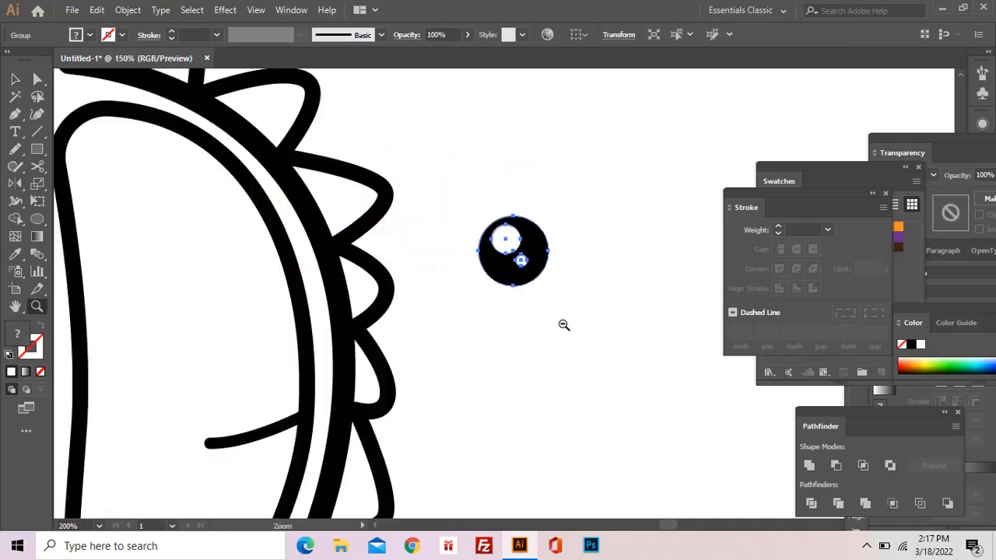
{"action": "left_click", "coordinate": [564, 325], "text": "alt"}
{"action": "left_click", "coordinate": [563, 325], "text": "alt"}
{"action": "left_click_drag", "start_coordinate": [562, 325], "coordinate": [492, 329]}
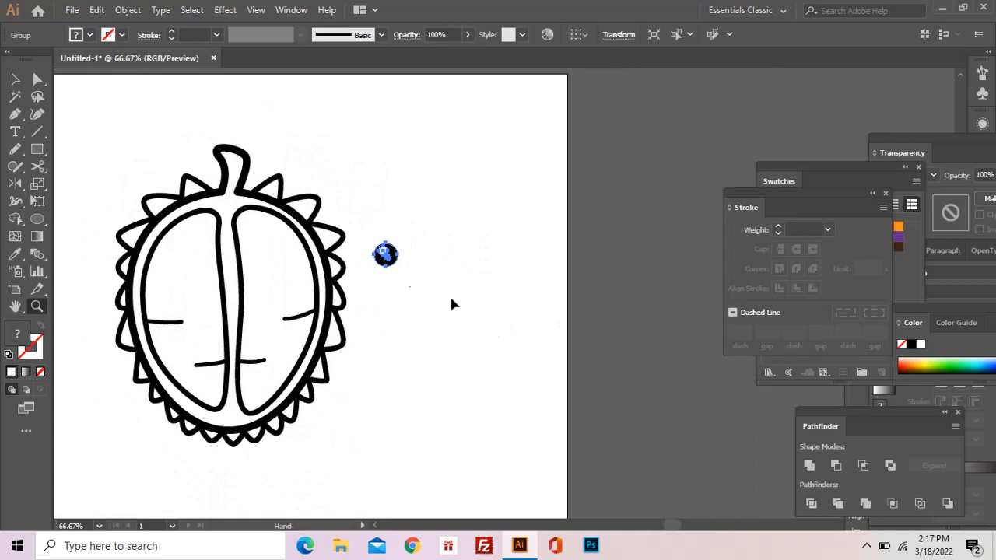
{"action": "key", "text": "v"}
{"action": "key", "text": "ctrl+shift+a"}
{"action": "left_click_drag", "start_coordinate": [386, 255], "coordinate": [440, 255]}
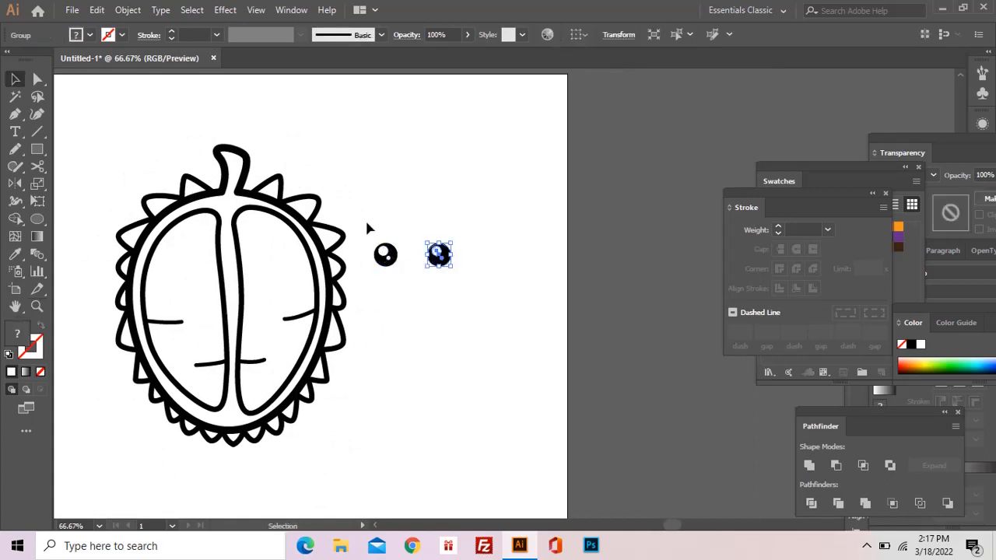
{"action": "left_click_drag", "start_coordinate": [467, 292], "coordinate": [436, 261]}
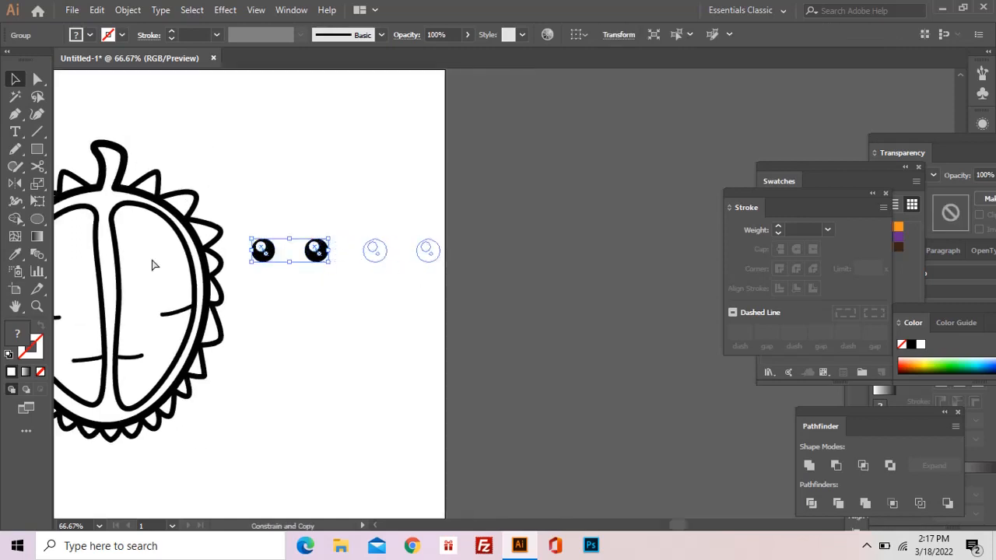
Draw a small circle below and between the first pair of eyes and sample the right half-oval's 7 pt black stroke.
{"action": "left_click", "coordinate": [42, 221]}
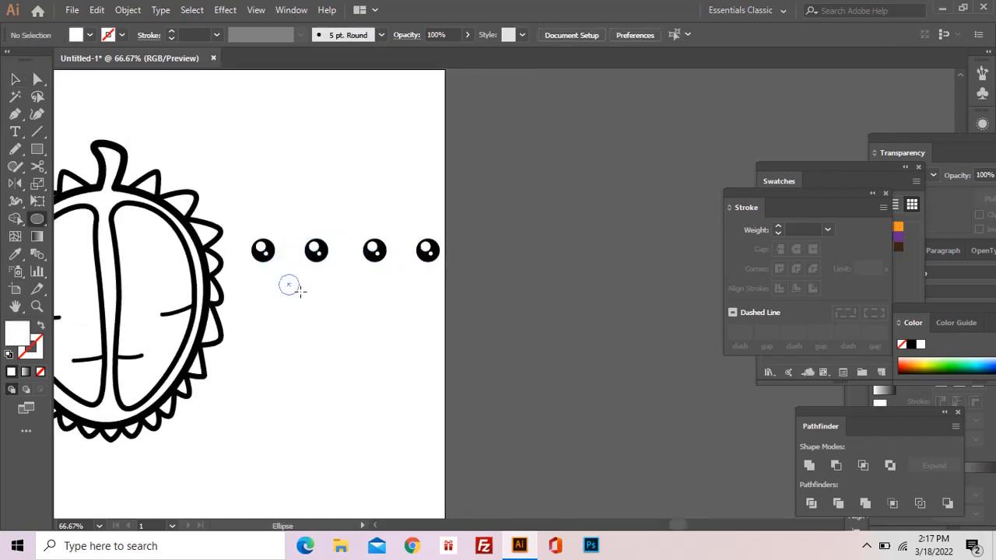
{"action": "left_click_drag", "start_coordinate": [305, 293], "coordinate": [304, 294]}
{"action": "key", "text": "i"}
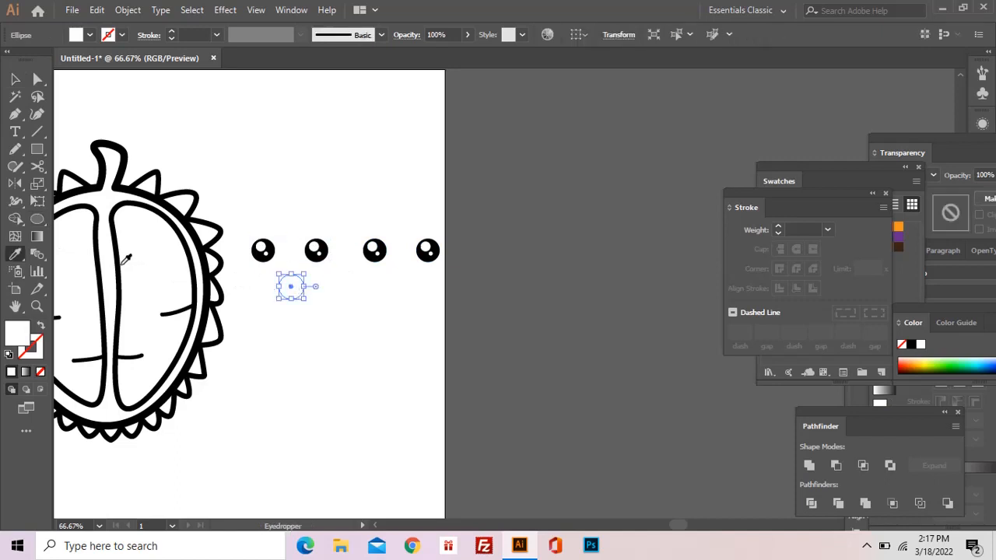
{"action": "left_click", "coordinate": [123, 260]}
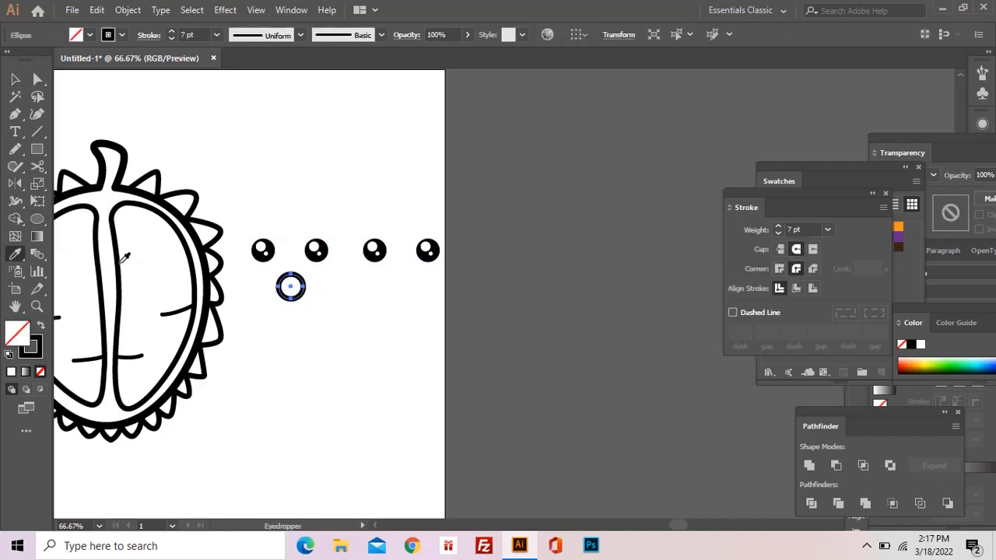
Delete the circle's top anchor point to leave a smile-shaped arc.
{"action": "key", "text": "ctrl+shift+a"}
{"action": "key", "text": "a"}
{"action": "left_click", "coordinate": [291, 276]}
{"action": "key", "text": "Delete"}
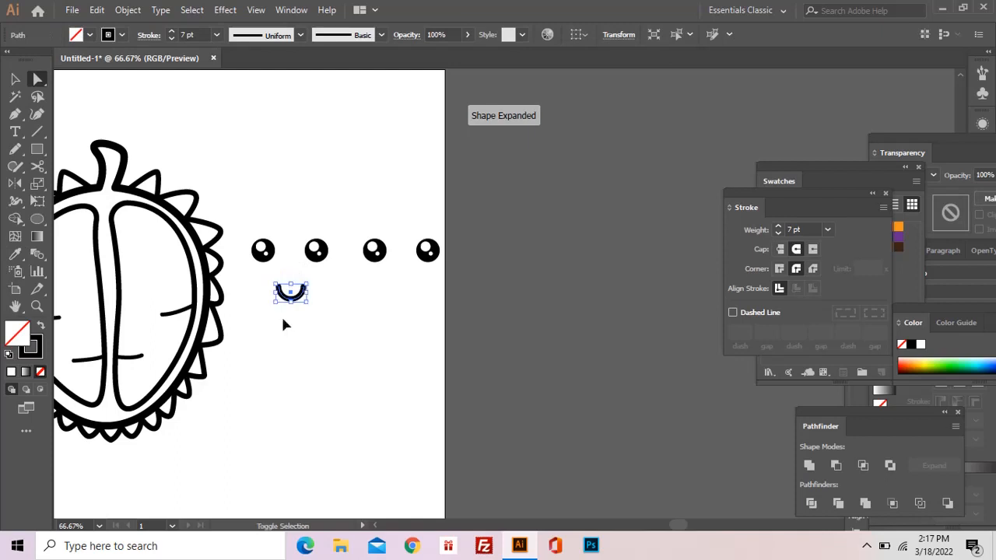
{"action": "key", "text": "ctrl+shift+a"}
Copy the smile below the second pair of eyes, close it with a straight top edge and swap its stroke to a black fill.
{"action": "key", "text": "v"}
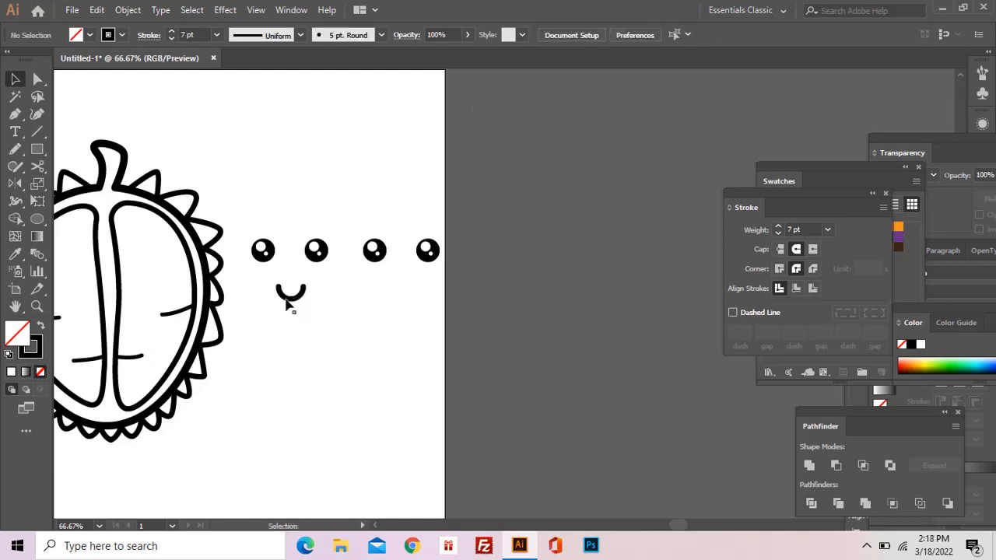
{"action": "left_click_drag", "start_coordinate": [382, 306], "coordinate": [416, 293]}
{"action": "key", "text": "p"}
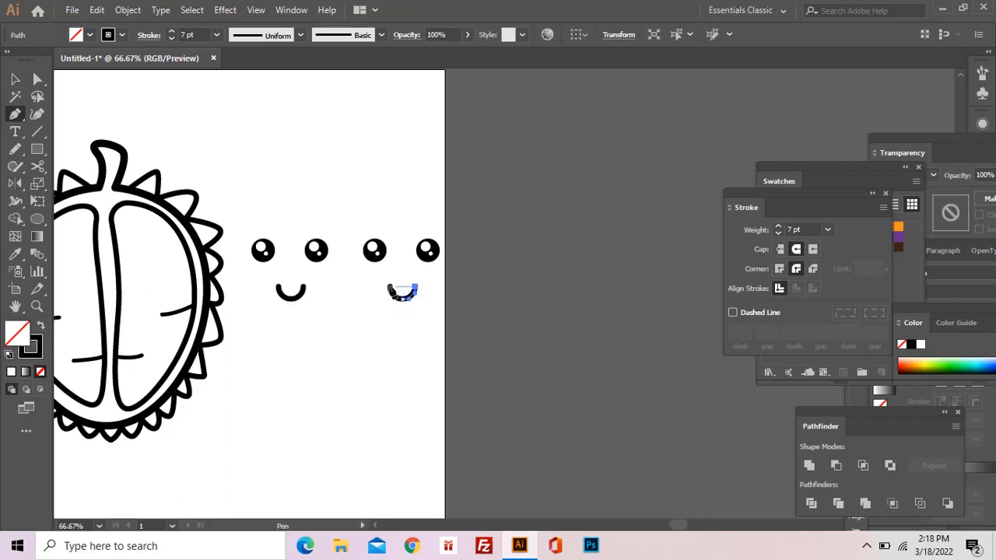
{"action": "left_click", "coordinate": [390, 287]}
{"action": "double_click", "coordinate": [36, 306]}
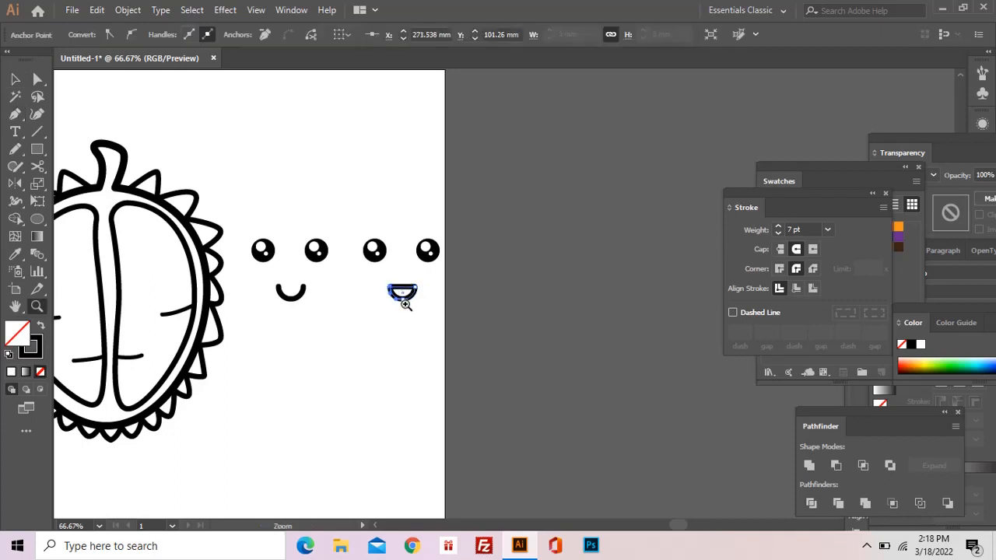
{"action": "left_click", "coordinate": [40, 327]}
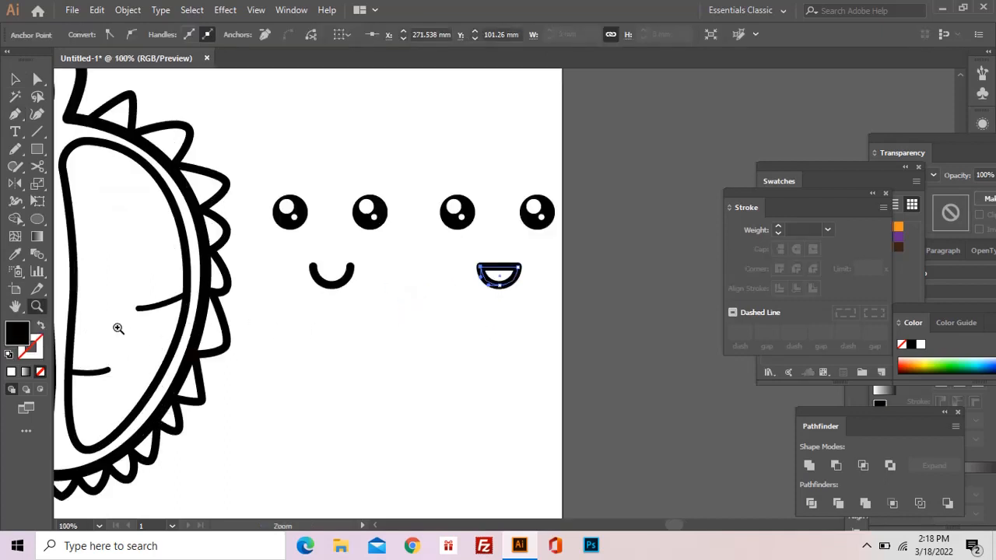
Round both top corners of the filled half-circle mouth.
{"action": "left_click", "coordinate": [481, 242], "text": "ctrl"}
{"action": "left_click_drag", "start_coordinate": [480, 242], "coordinate": [530, 329]}
{"action": "key", "text": "a"}
{"action": "left_click", "coordinate": [471, 264]}
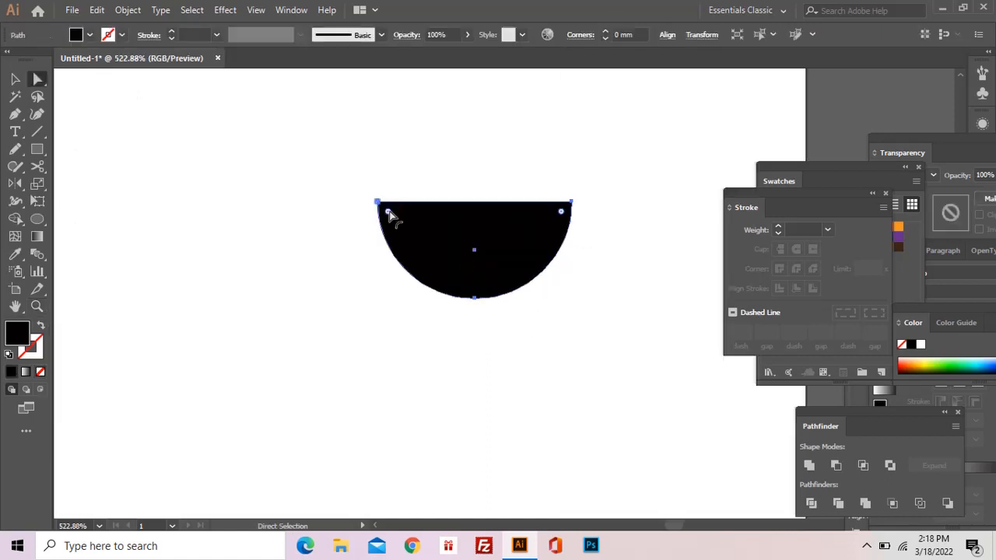
{"action": "left_click_drag", "start_coordinate": [389, 214], "coordinate": [488, 237]}
Enlarge the filled mouth and center it below the second pair of eyes.
{"action": "key", "text": "z"}
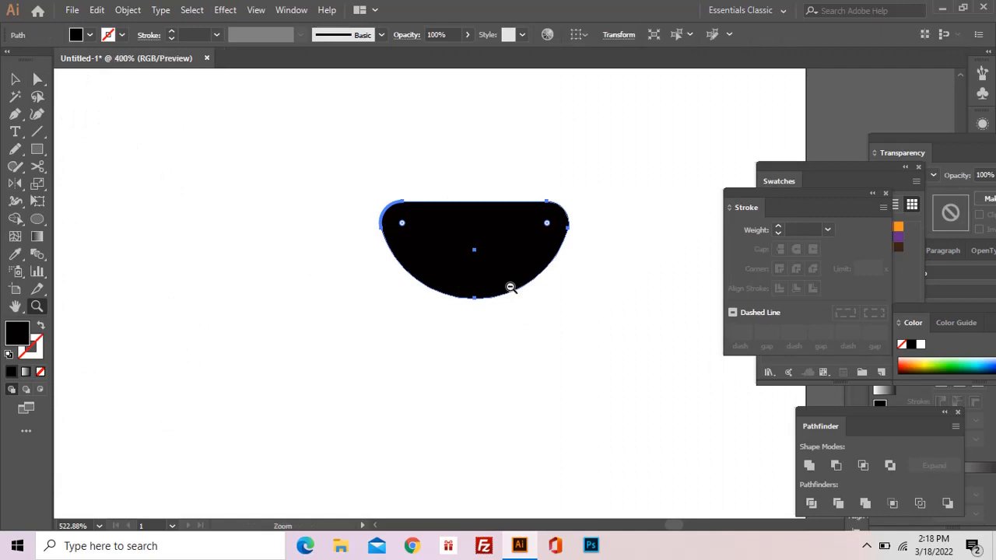
{"action": "left_click", "coordinate": [511, 287], "text": "alt"}
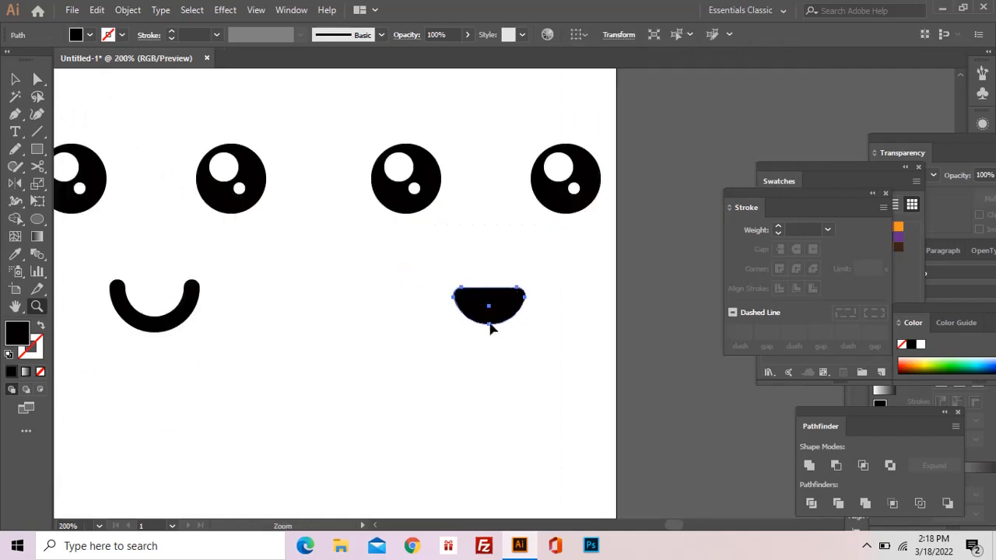
{"action": "left_click", "coordinate": [487, 319], "text": "alt"}
{"action": "key", "text": "v"}
{"action": "left_click", "coordinate": [490, 320]}
{"action": "mouse_move", "coordinate": [515, 293]}
{"action": "left_mouse_down"}
{"action": "mouse_move", "coordinate": [545, 268]}
{"action": "mouse_move", "coordinate": [504, 296]}
{"action": "left_mouse_up"}
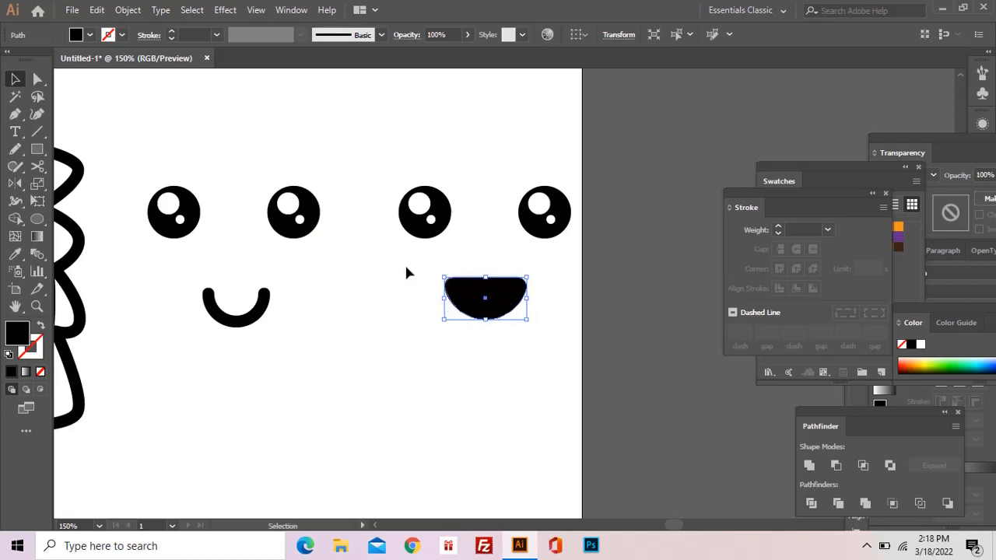
{"action": "key", "text": "z"}
{"action": "left_click", "coordinate": [413, 272], "text": "alt"}
{"action": "left_click", "coordinate": [526, 287], "text": "alt"}
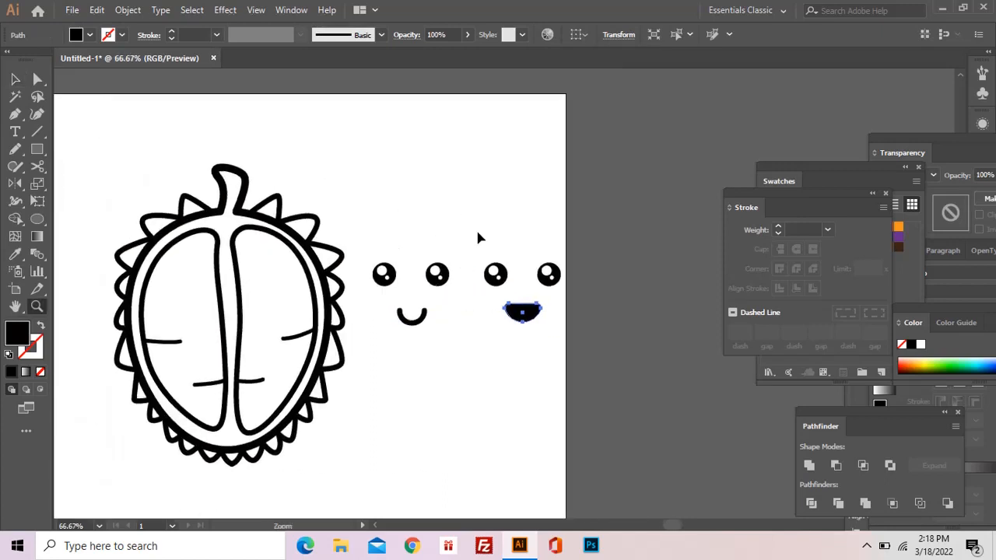
{"action": "key", "text": "v"}
{"action": "left_click_drag", "start_coordinate": [484, 239], "coordinate": [558, 349]}
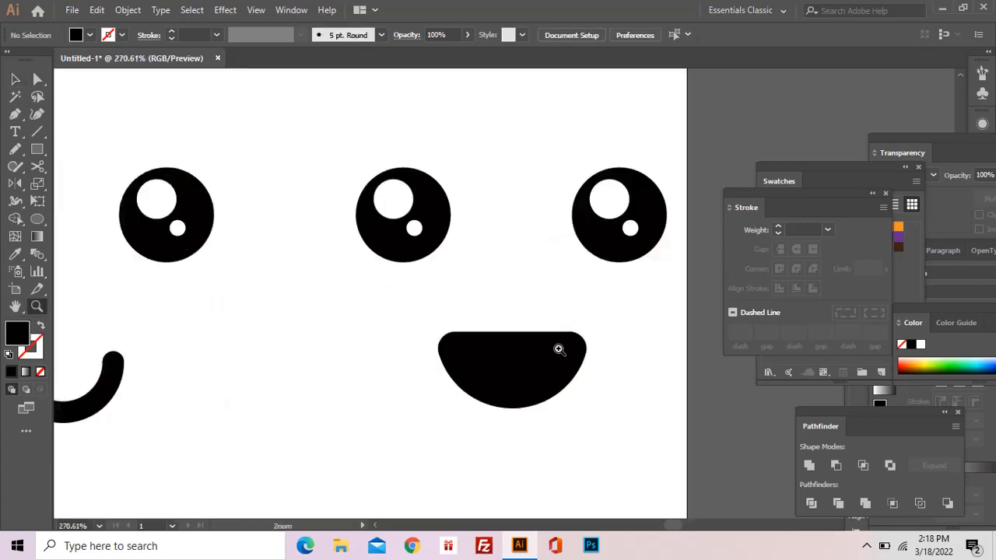
{"action": "key", "text": "a"}
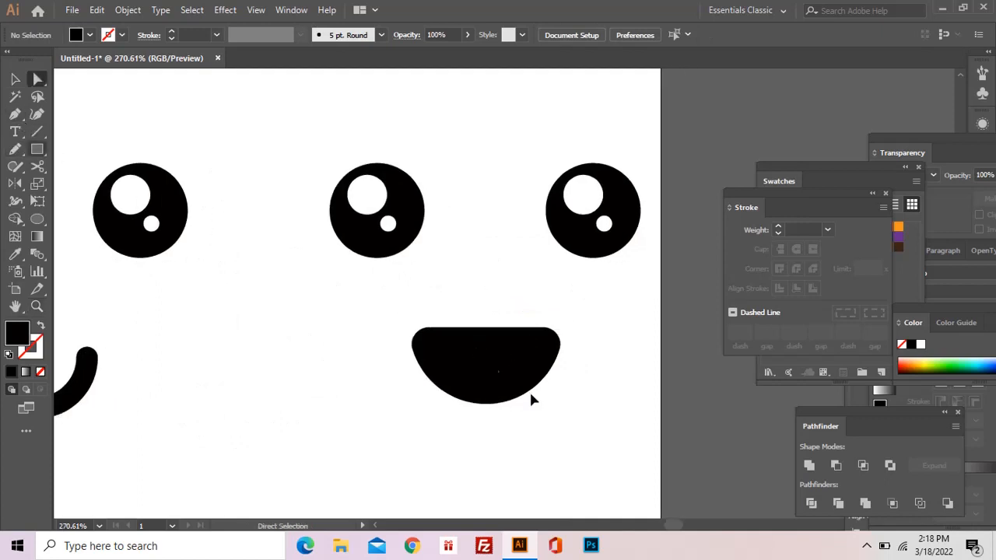
{"action": "key", "text": "v"}
{"action": "left_click_drag", "start_coordinate": [499, 368], "coordinate": [329, 400]}
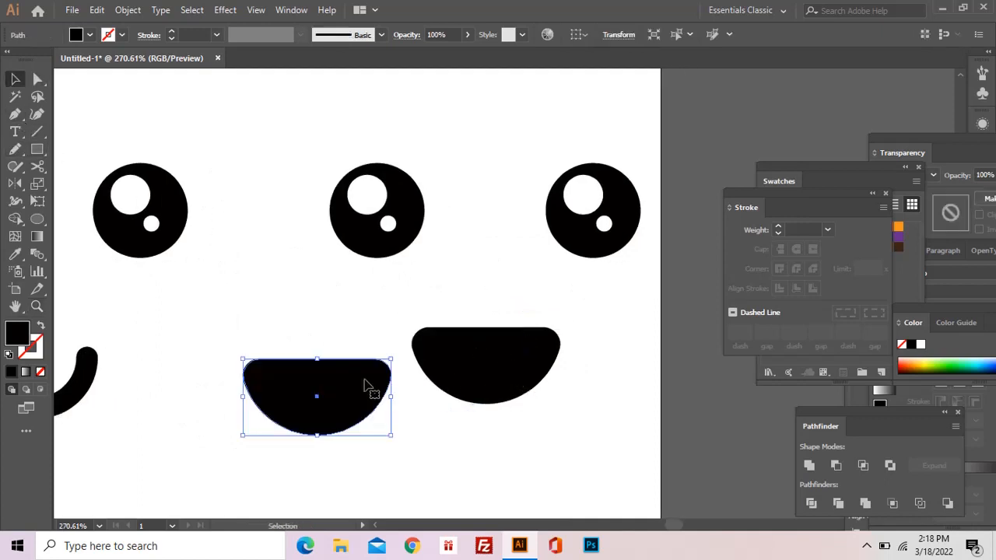
{"action": "key", "text": "Delete"}
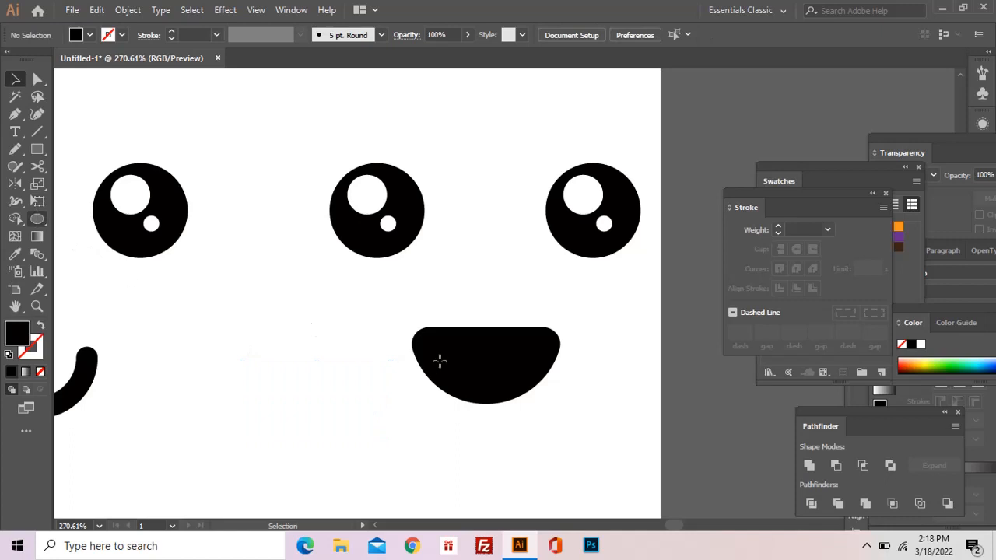
Draw a wide ellipse in the lower part of the filled mouth and color it white by sampling an eye highlight.
{"action": "key", "text": "l"}
{"action": "left_click_drag", "start_coordinate": [484, 373], "coordinate": [526, 393]}
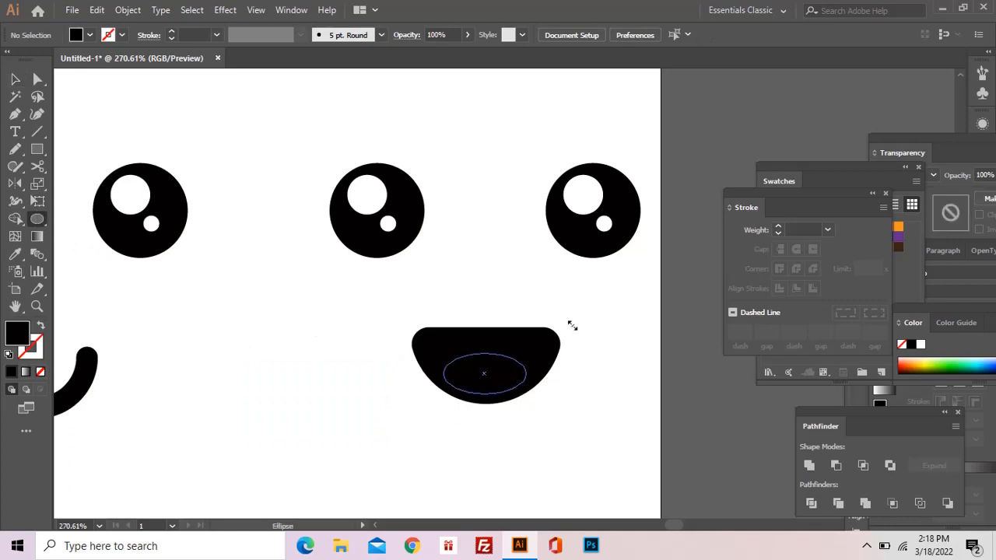
{"action": "left_click", "coordinate": [589, 186]}
{"action": "left_click", "coordinate": [542, 296], "text": "ctrl"}
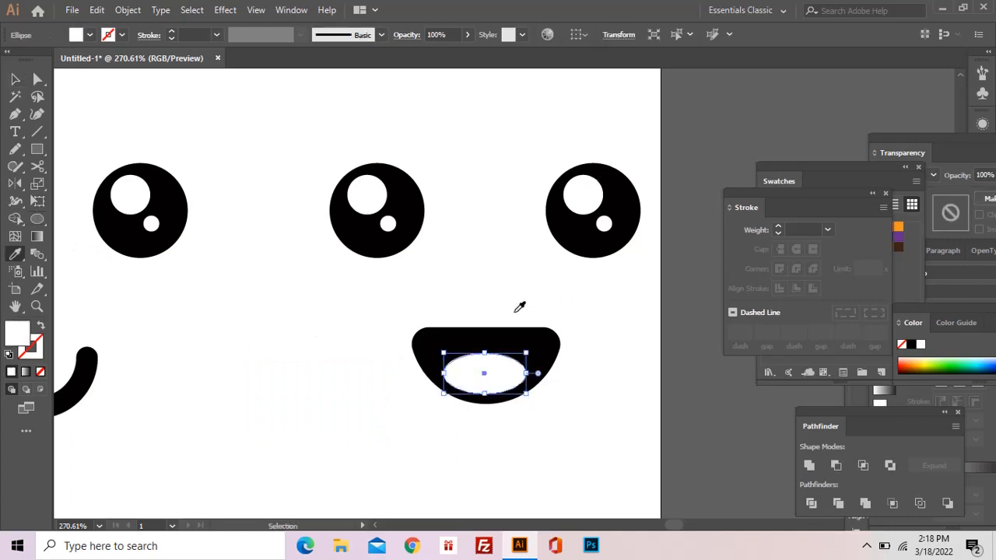
Group the eyes and open mouth as one face, and the first pair of eyes and smile as another.
{"action": "key", "text": "z"}
{"action": "left_click", "coordinate": [515, 313], "text": "alt"}
{"action": "left_click", "coordinate": [512, 311], "text": "alt"}
{"action": "left_click", "coordinate": [515, 313], "text": "alt"}
{"action": "left_click", "coordinate": [515, 313], "text": "alt"}
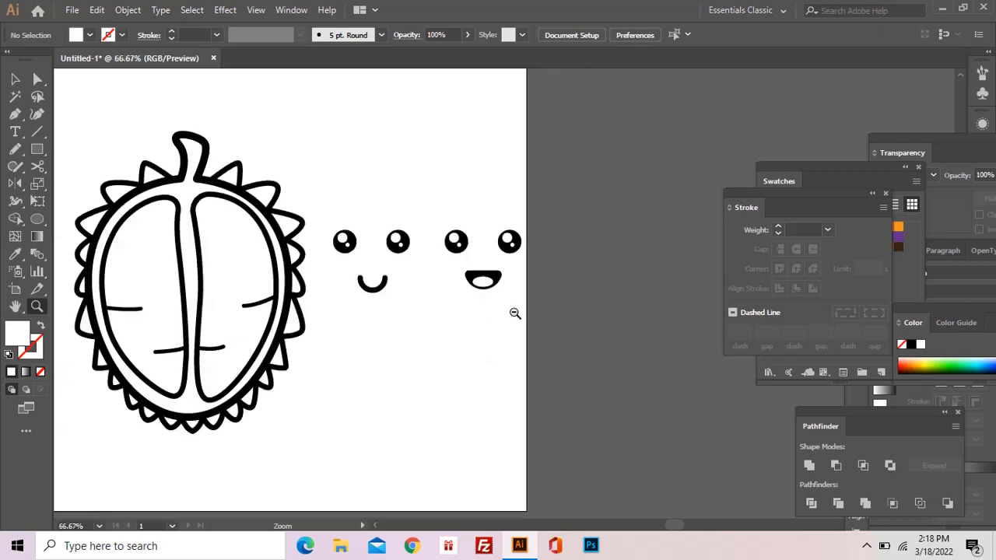
{"action": "left_click_drag", "start_coordinate": [516, 313], "coordinate": [605, 320]}
{"action": "key", "text": "v"}
{"action": "left_click_drag", "start_coordinate": [536, 207], "coordinate": [622, 317]}
{"action": "left_click_drag", "start_coordinate": [423, 208], "coordinate": [499, 312]}
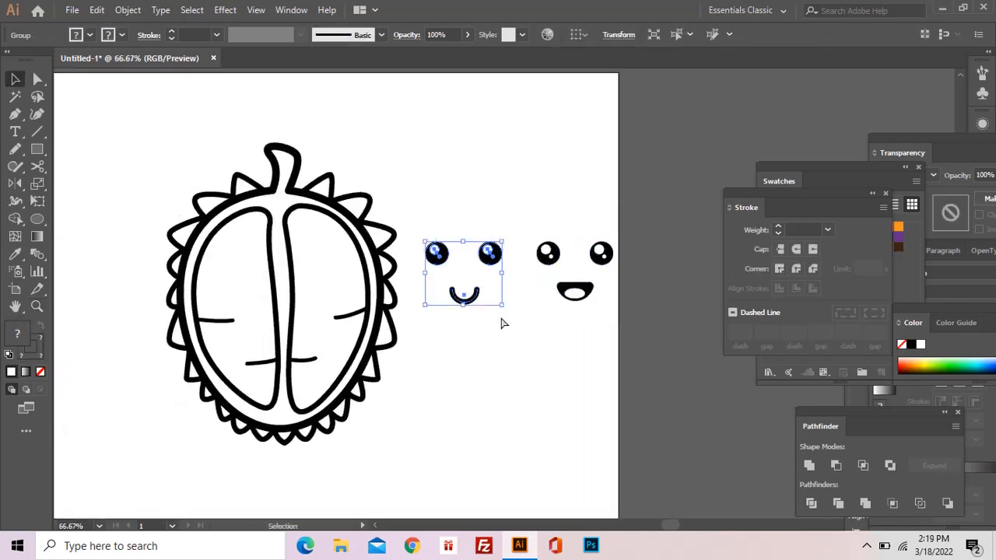
Expand the fill and stroke of the smiling face group into shapes.
{"action": "key", "text": "z"}
{"action": "left_click_drag", "start_coordinate": [451, 266], "coordinate": [489, 324]}
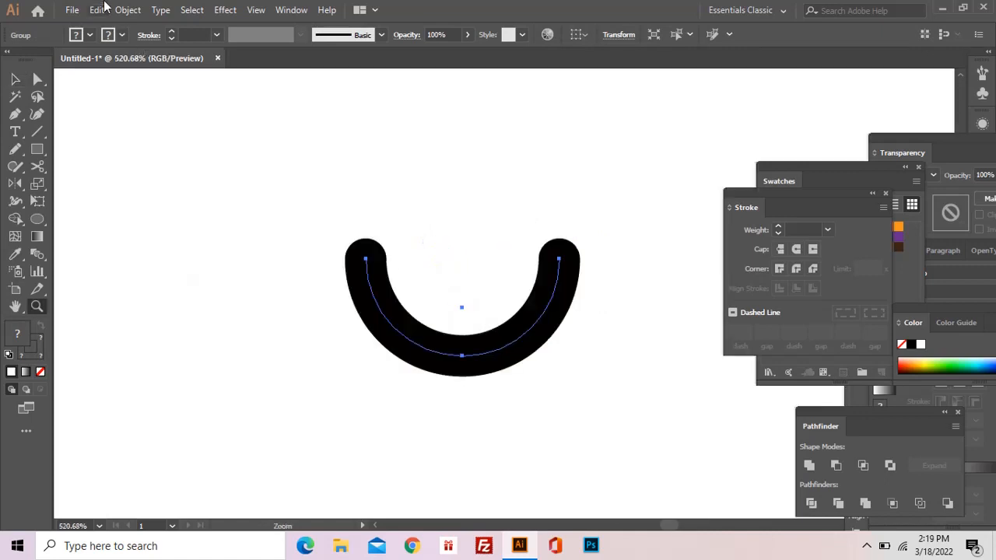
{"action": "left_click", "coordinate": [128, 10]}
{"action": "left_click", "coordinate": [188, 161]}
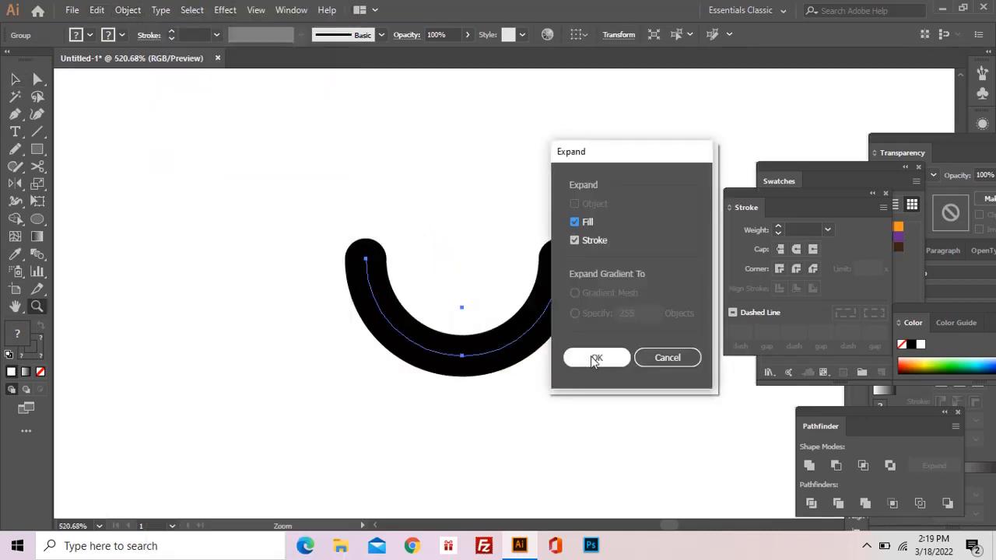
{"action": "left_click", "coordinate": [591, 357]}
{"action": "left_click", "coordinate": [556, 337], "text": "alt"}
{"action": "left_click", "coordinate": [553, 326], "text": "alt"}
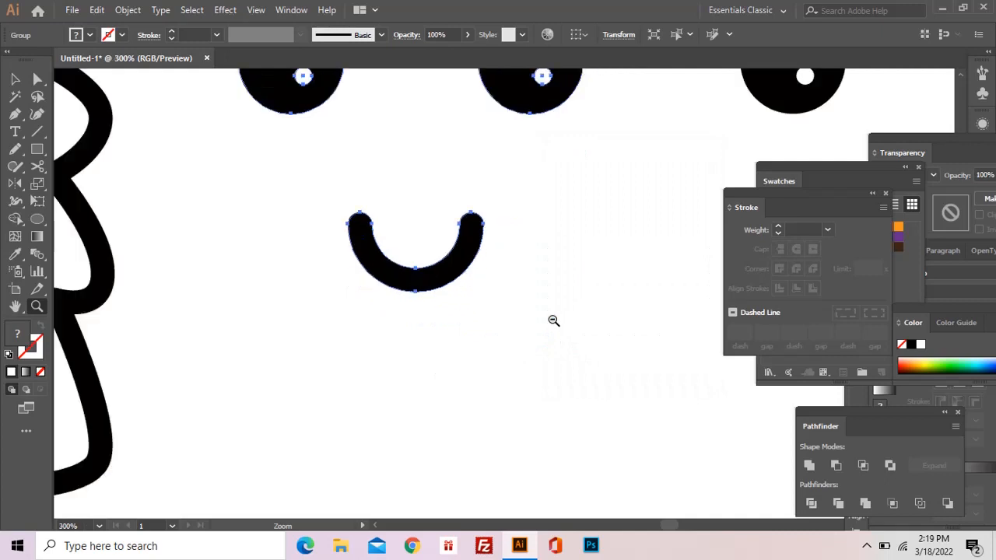
{"action": "left_click", "coordinate": [549, 312], "text": "alt"}
{"action": "left_click", "coordinate": [549, 312], "text": "alt"}
{"action": "left_click", "coordinate": [549, 312], "text": "alt"}
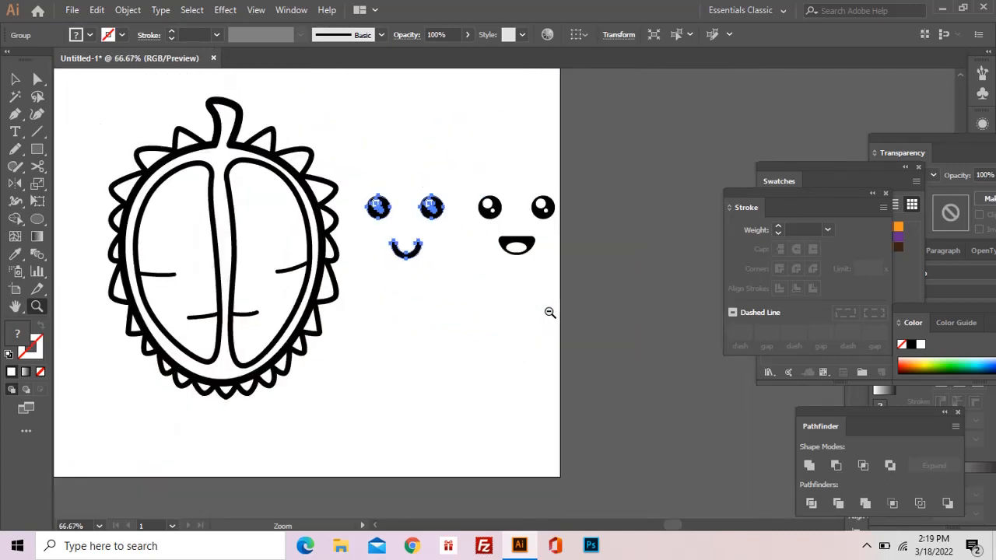
{"action": "left_click", "coordinate": [549, 312], "text": "alt"}
{"action": "key", "text": "ctrl+shift+a"}
{"action": "left_click", "coordinate": [404, 295], "text": "alt"}
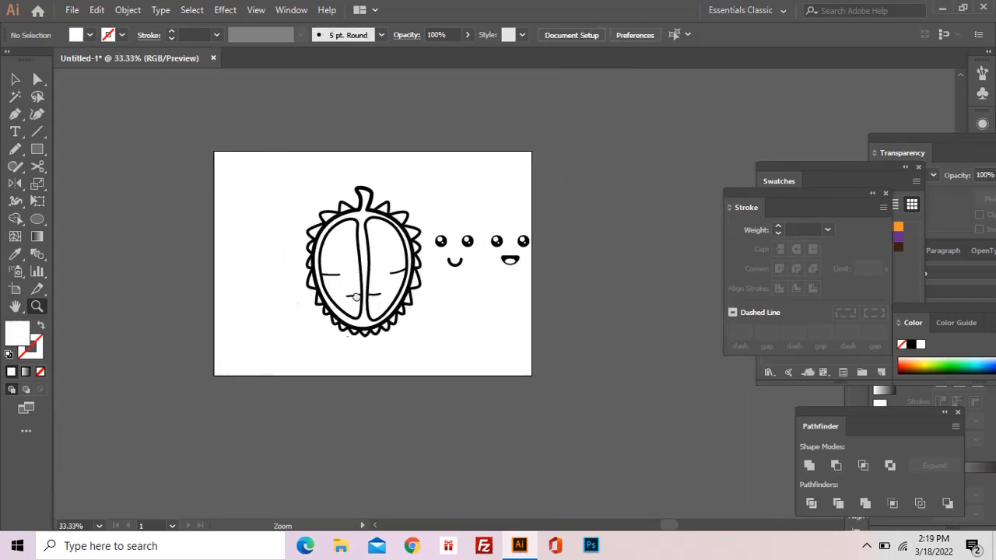
Group all the durian line art and move it off the artboard into the empty area on its right side.
{"action": "key", "text": "v"}
{"action": "left_click_drag", "start_coordinate": [243, 169], "coordinate": [364, 330]}
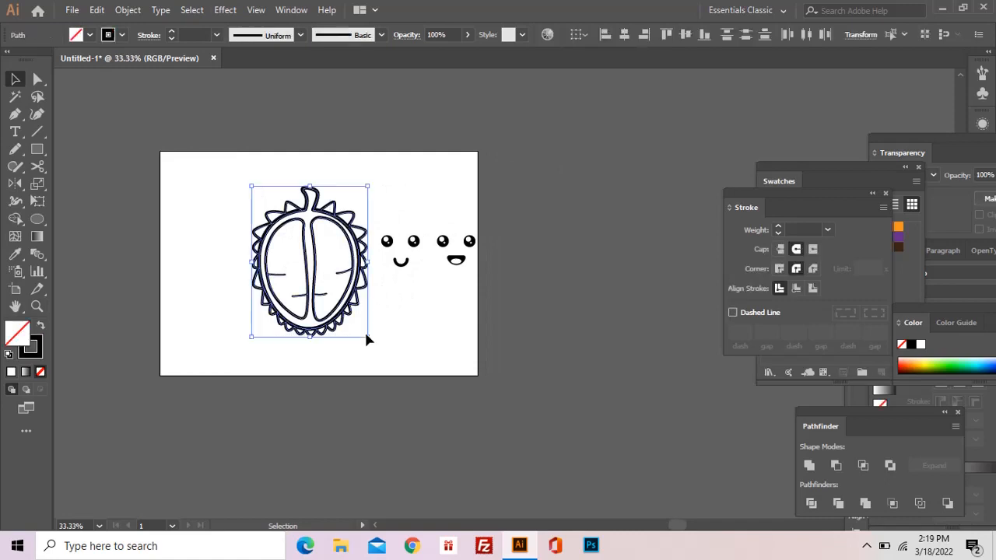
{"action": "left_click_drag", "start_coordinate": [359, 266], "coordinate": [599, 270]}
{"action": "left_click_drag", "start_coordinate": [601, 268], "coordinate": [463, 273]}
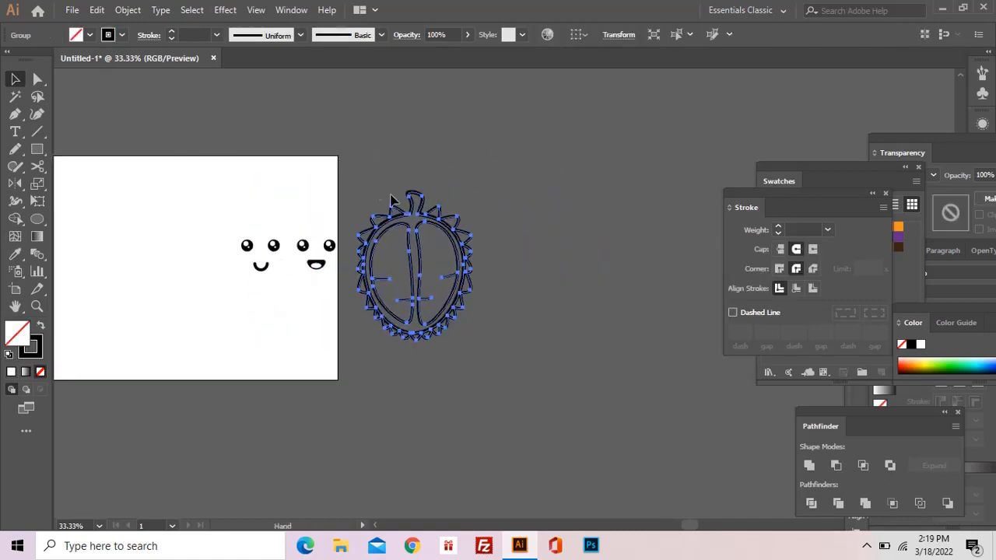
{"action": "key", "text": "z"}
{"action": "left_click_drag", "start_coordinate": [354, 169], "coordinate": [498, 361]}
{"action": "left_click_drag", "start_coordinate": [484, 298], "coordinate": [420, 286]}
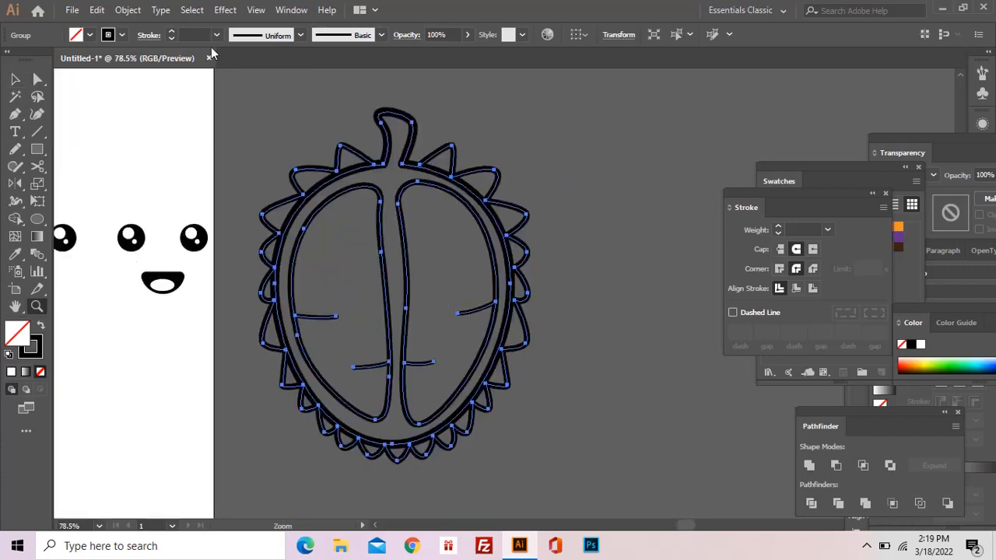
Expand the fill and stroke of the durian line art and merge the resulting shapes with Pathfinder Unite.
{"action": "left_click", "coordinate": [127, 10]}
{"action": "left_click", "coordinate": [200, 159]}
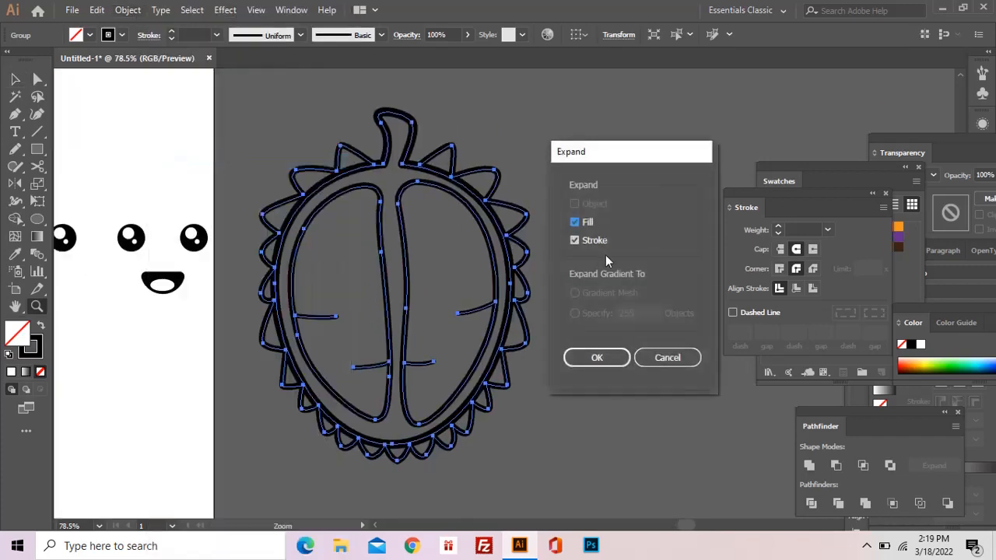
{"action": "left_click", "coordinate": [595, 356]}
{"action": "left_click_drag", "start_coordinate": [801, 415], "coordinate": [582, 189]}
{"action": "left_click_drag", "start_coordinate": [615, 398], "coordinate": [616, 398]}
{"action": "left_click_drag", "start_coordinate": [628, 393], "coordinate": [541, 365]}
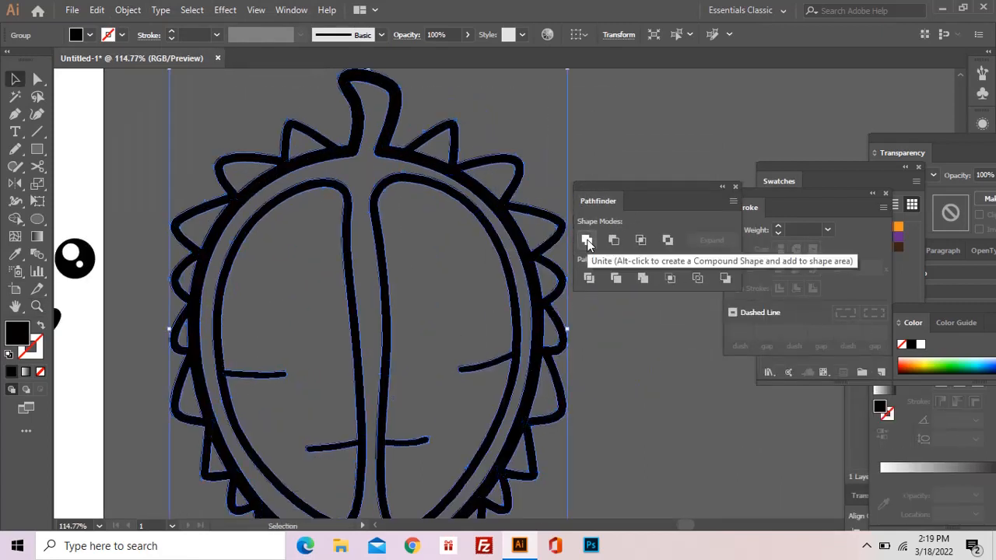
{"action": "left_click", "coordinate": [481, 329], "text": "alt"}
{"action": "left_click", "coordinate": [482, 330], "text": "alt"}
{"action": "left_click_drag", "start_coordinate": [477, 333], "coordinate": [359, 332]}
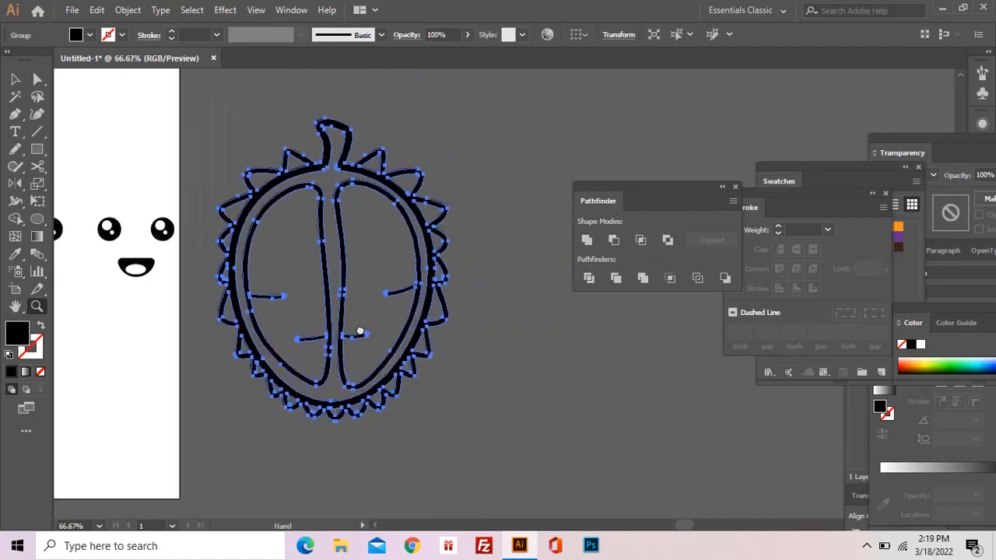
Draw a rectangle covering the whole durian, fill it with the pale yellow swatch and send it to the back.
{"action": "left_click_drag", "start_coordinate": [190, 99], "coordinate": [485, 442]}
{"action": "left_click", "coordinate": [781, 183]}
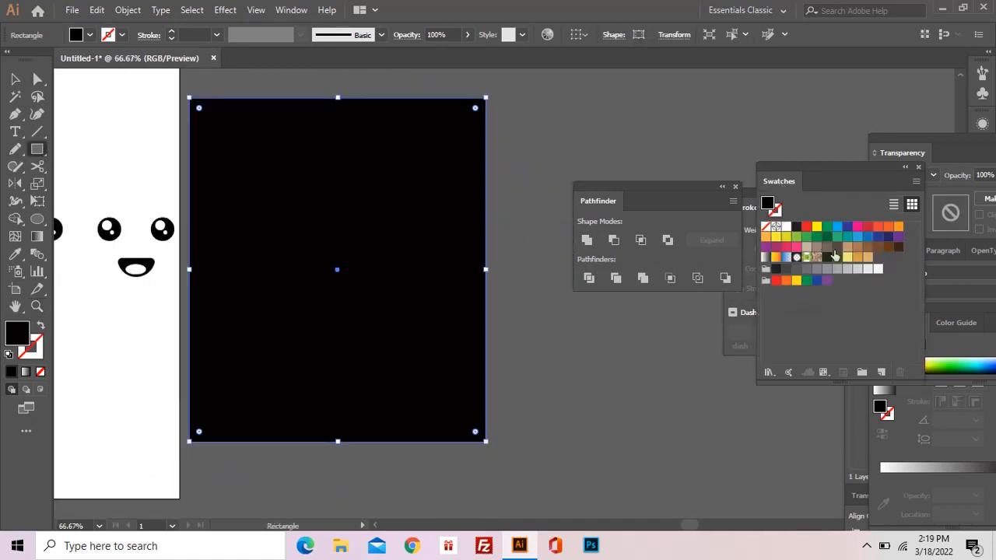
{"action": "left_click", "coordinate": [837, 259]}
{"action": "left_click", "coordinate": [848, 257]}
{"action": "key", "text": "ctrl+shift+bracketleft"}
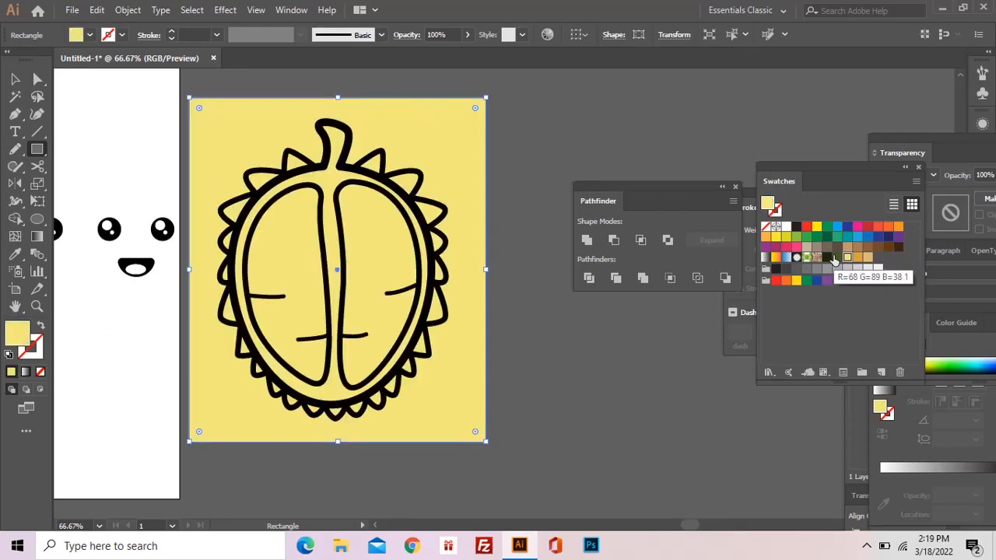
Split the yellow rectangle along the durian line art with Pathfinder and delete the yellow area outside the durian.
{"action": "key", "text": "v"}
{"action": "mouse_move", "coordinate": [492, 112]}
{"action": "left_mouse_down"}
{"action": "mouse_move", "coordinate": [460, 218]}
{"action": "mouse_move", "coordinate": [273, 444]}
{"action": "mouse_move", "coordinate": [210, 450]}
{"action": "left_mouse_up"}
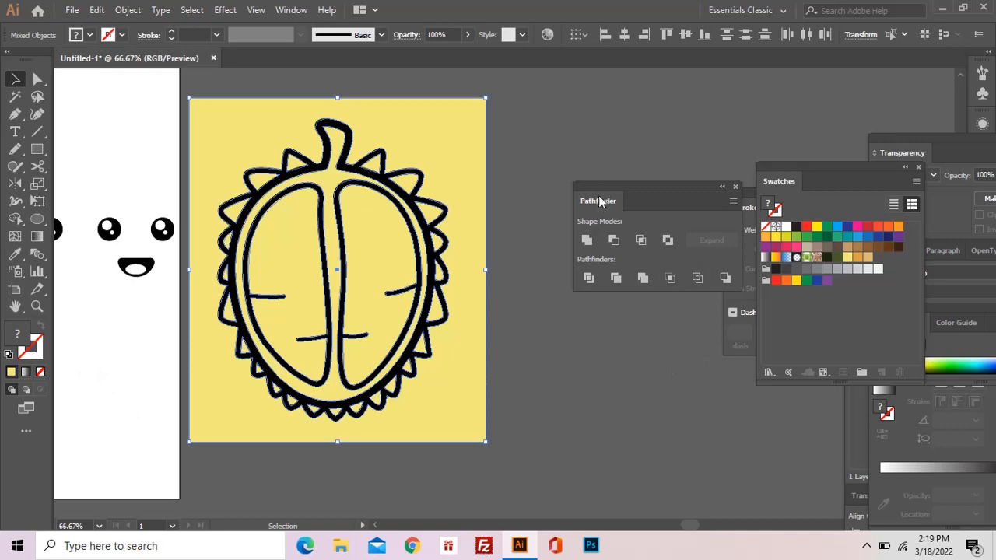
{"action": "left_click_drag", "start_coordinate": [600, 198], "coordinate": [529, 199]}
{"action": "key", "text": "z"}
{"action": "left_click_drag", "start_coordinate": [348, 100], "coordinate": [563, 362]}
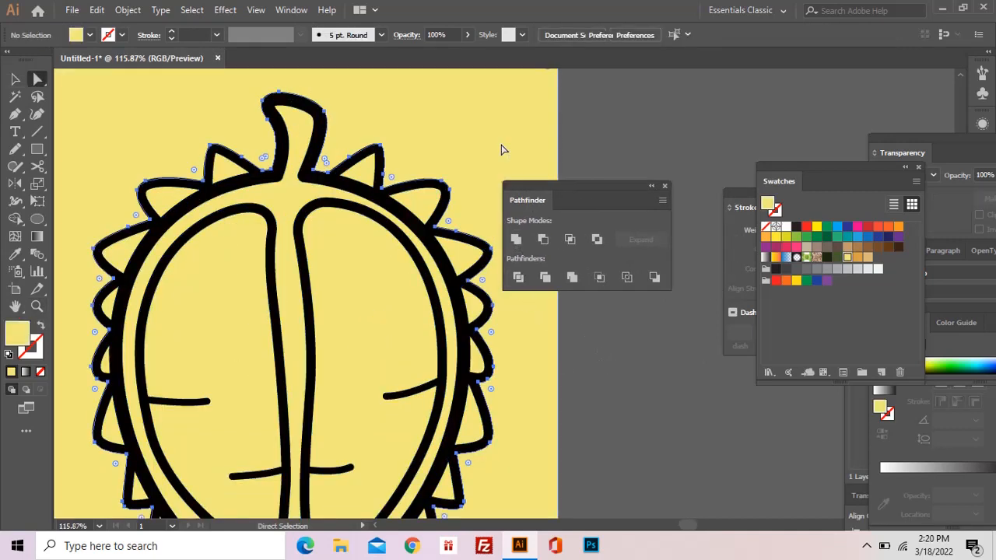
{"action": "left_click", "coordinate": [503, 151]}
{"action": "key", "text": "Delete"}
{"action": "key", "text": "z"}
{"action": "left_click", "coordinate": [468, 359], "text": "alt"}
{"action": "left_click", "coordinate": [469, 356], "text": "alt"}
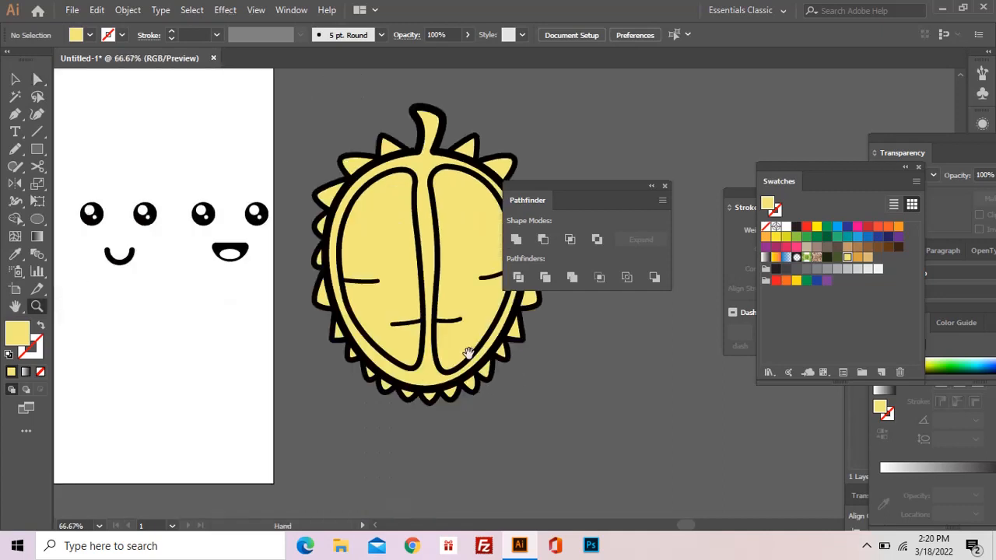
{"action": "left_click_drag", "start_coordinate": [469, 356], "coordinate": [378, 381]}
Fill the yellow interiors of all the spikes around the durian with the dark green swatch (R=68 G=89 B=38).
{"action": "key", "text": "a"}
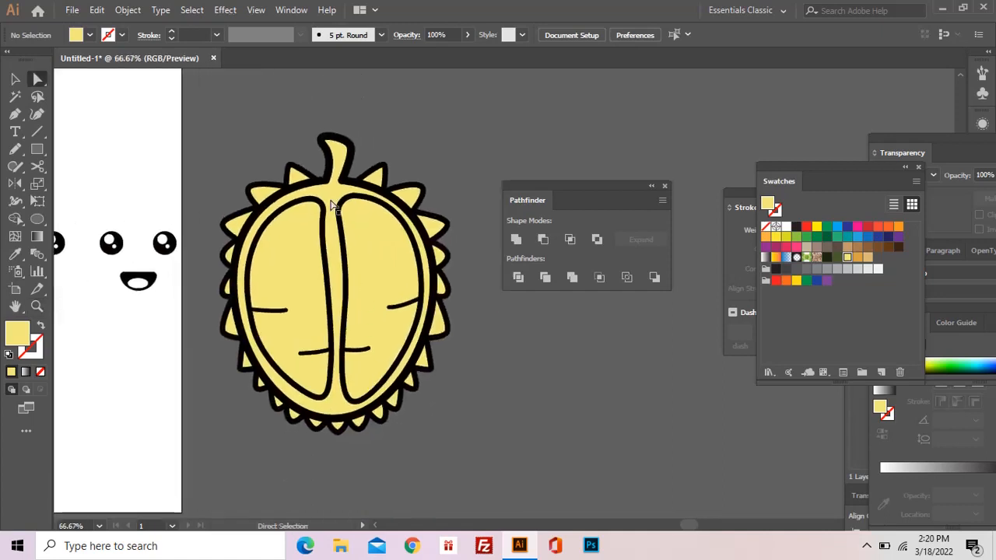
{"action": "left_click", "coordinate": [333, 206]}
{"action": "left_click", "coordinate": [378, 181]}
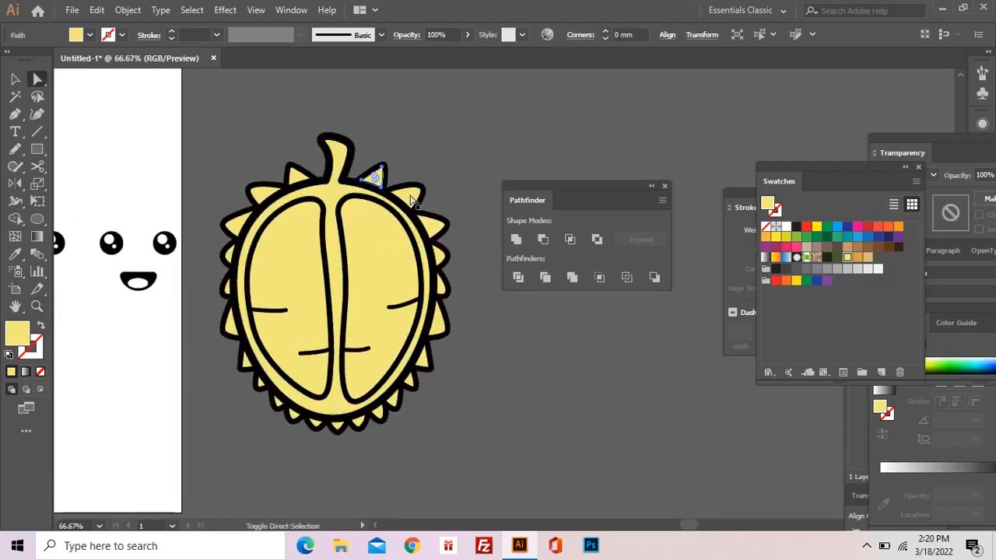
{"action": "left_click", "coordinate": [410, 197], "text": "shift"}
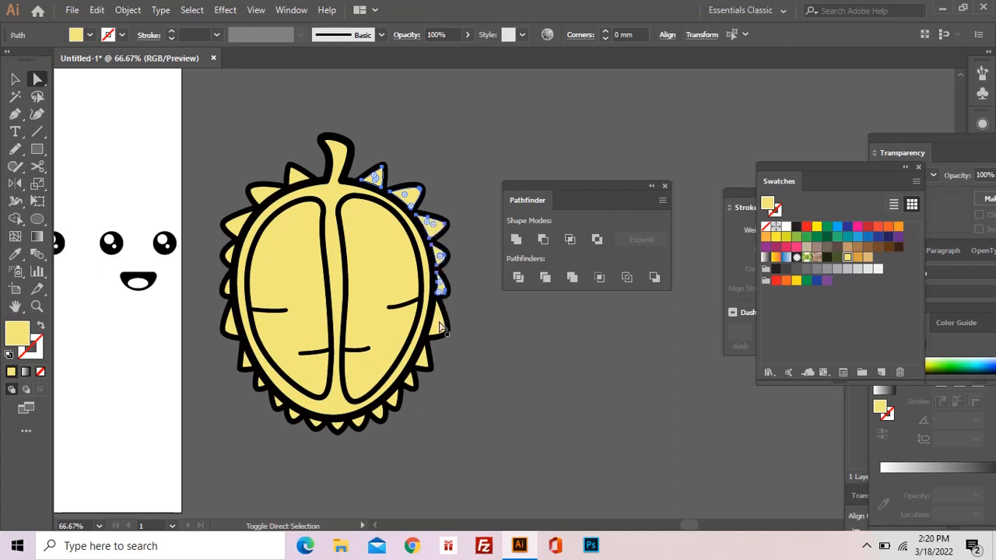
{"action": "left_click", "coordinate": [426, 365], "text": "shift"}
{"action": "left_click", "coordinate": [402, 397], "text": "shift"}
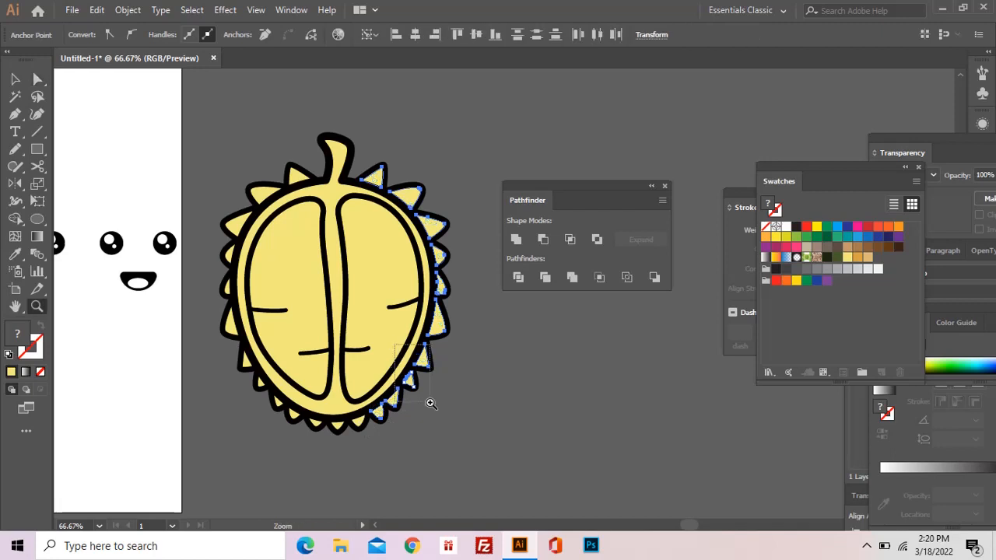
{"action": "scroll", "coordinate": [428, 403], "scroll_direction": "up", "scroll_amount": 8}
{"action": "left_click", "coordinate": [530, 356], "text": "shift"}
{"action": "left_click", "coordinate": [506, 364], "text": "shift"}
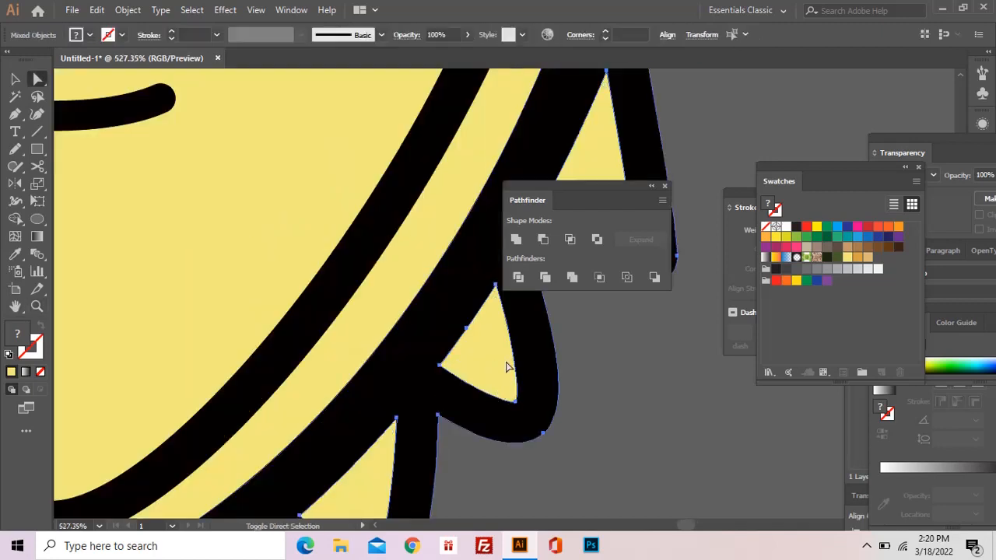
{"action": "left_click", "coordinate": [517, 365], "text": "shift"}
{"action": "key", "text": "ctrl+alt+space"}
{"action": "left_click", "coordinate": [443, 400], "text": "ctrl+alt"}
{"action": "left_click", "coordinate": [374, 409], "text": "ctrl+alt"}
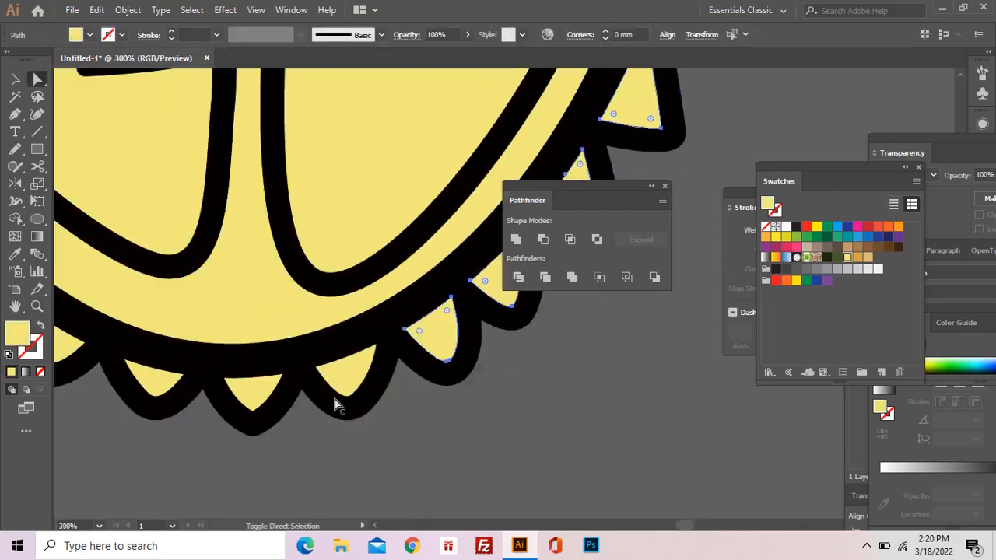
{"action": "key", "text": "space"}
{"action": "left_click_drag", "start_coordinate": [165, 353], "coordinate": [439, 428]}
{"action": "left_click", "coordinate": [324, 421], "text": "shift"}
{"action": "left_click", "coordinate": [270, 373], "text": "shift"}
{"action": "key", "text": "space"}
{"action": "left_click_drag", "start_coordinate": [259, 335], "coordinate": [364, 460]}
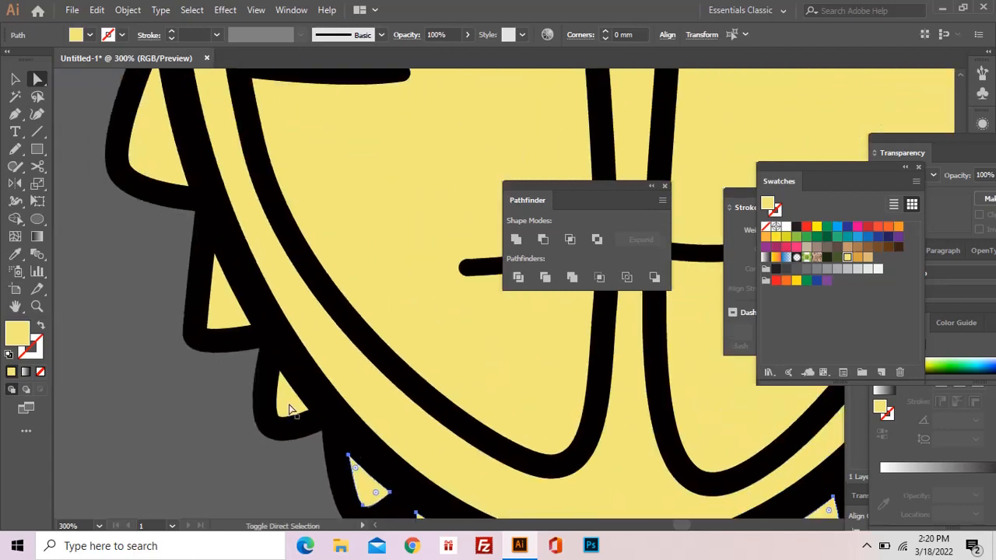
{"action": "left_click", "coordinate": [288, 407], "text": "shift"}
{"action": "left_click", "coordinate": [233, 319], "text": "shift"}
{"action": "key", "text": "space"}
{"action": "left_click_drag", "start_coordinate": [242, 233], "coordinate": [317, 420]}
{"action": "left_click", "coordinate": [245, 340], "text": "shift"}
{"action": "key", "text": "space"}
{"action": "left_click_drag", "start_coordinate": [225, 212], "coordinate": [249, 387]}
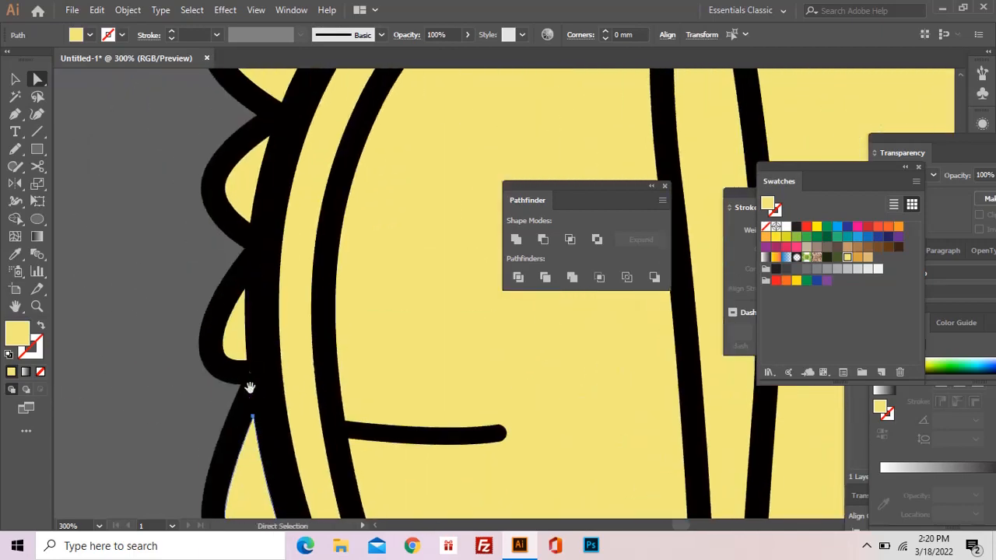
{"action": "left_click", "coordinate": [237, 343], "text": "shift"}
{"action": "left_click", "coordinate": [247, 189], "text": "shift"}
{"action": "key", "text": "space"}
{"action": "left_click_drag", "start_coordinate": [303, 148], "coordinate": [288, 334]}
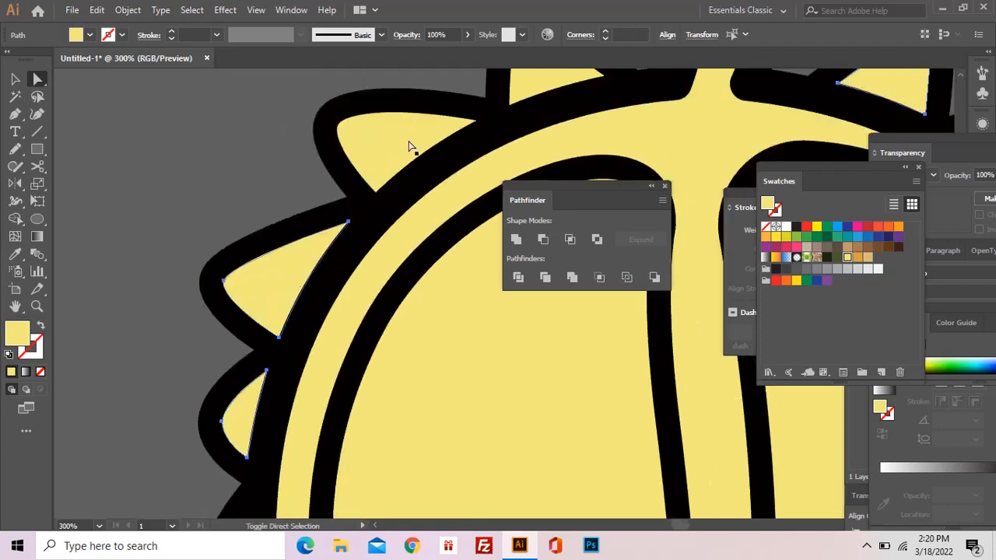
{"action": "key", "text": "space"}
{"action": "left_click_drag", "start_coordinate": [409, 147], "coordinate": [398, 194]}
{"action": "left_click", "coordinate": [398, 195], "text": "shift"}
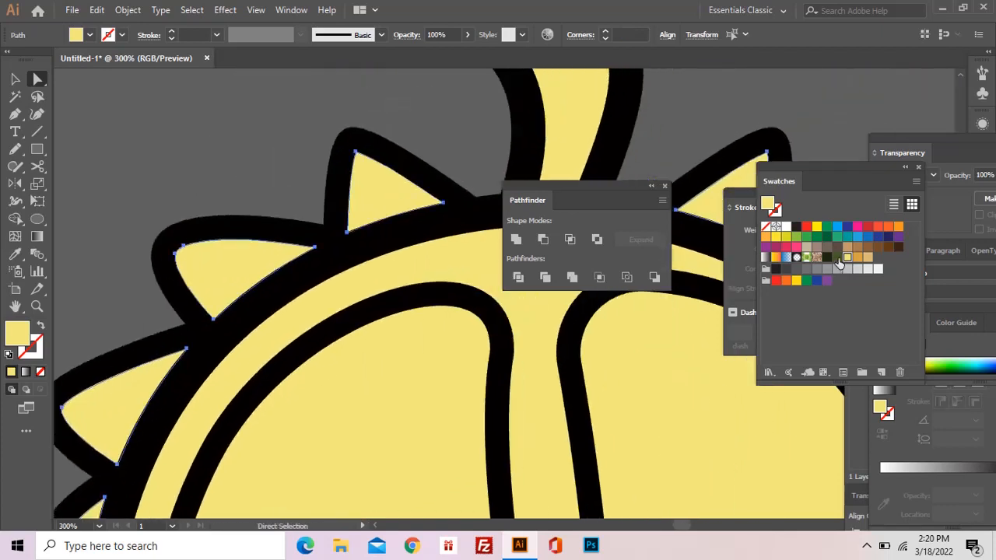
{"action": "left_click", "coordinate": [837, 258]}
Fill the joined stem, rind and center divider with the golden orange swatch, and move the Pathfinder panel clear of the durian.
{"action": "left_click", "coordinate": [587, 138]}
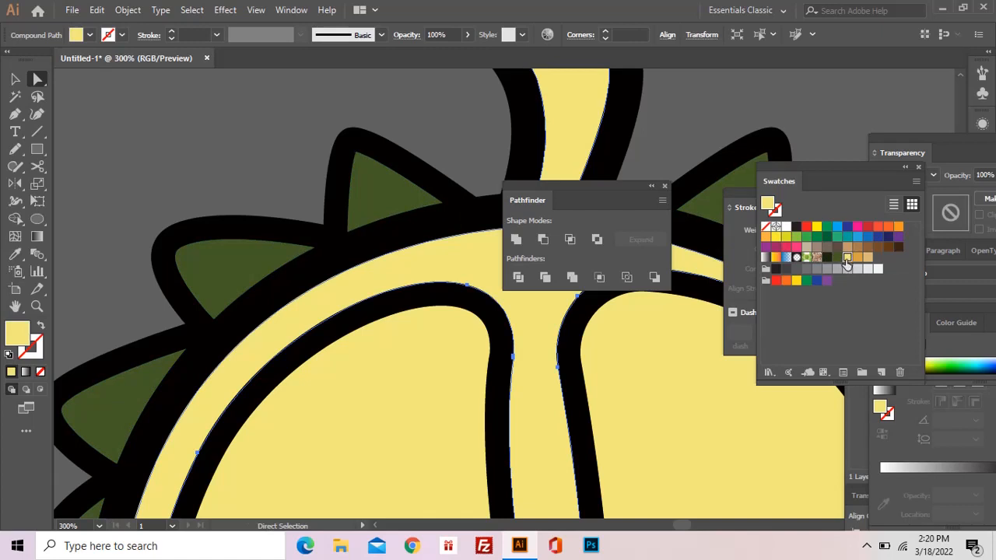
{"action": "left_click", "coordinate": [837, 259]}
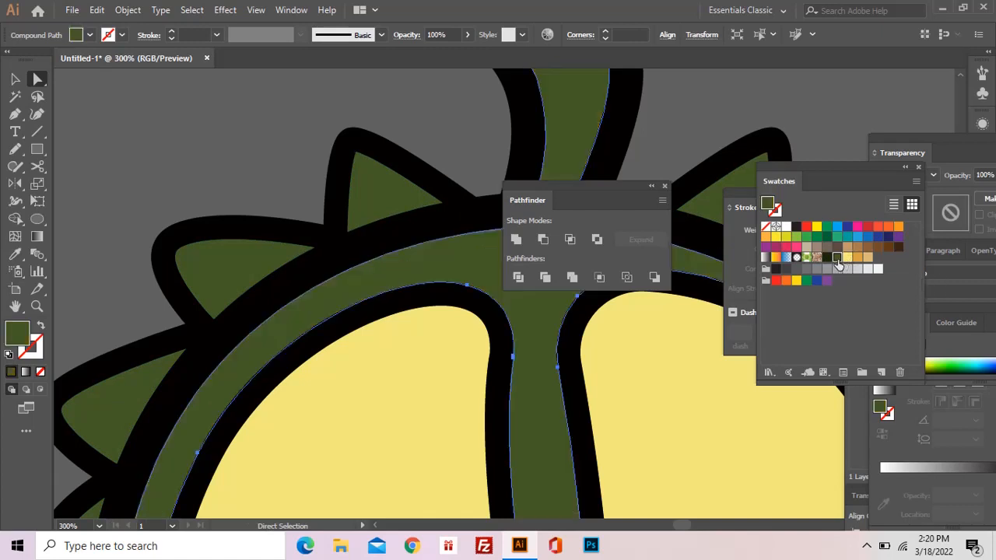
{"action": "key", "text": "z"}
{"action": "left_click", "coordinate": [538, 340], "text": "alt"}
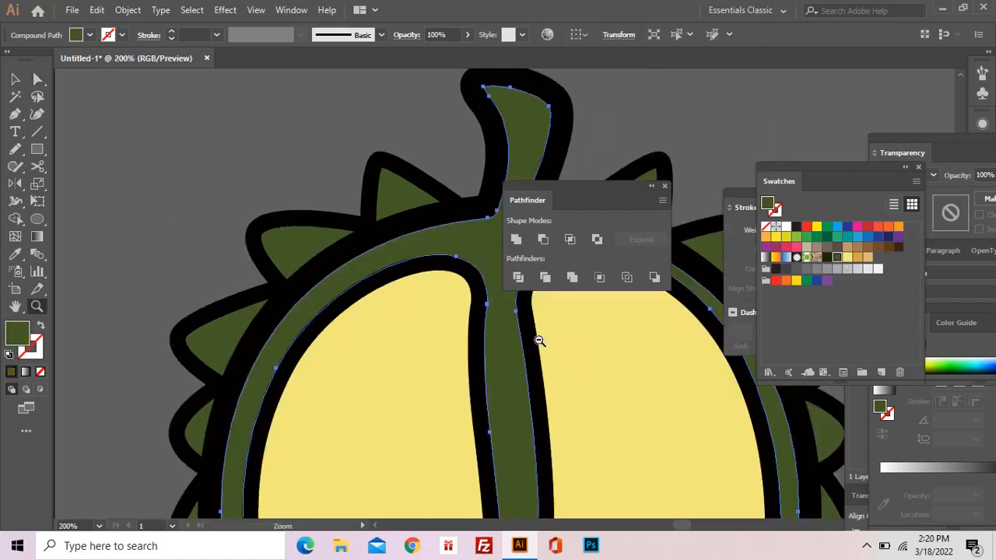
{"action": "left_click", "coordinate": [538, 339], "text": "alt"}
{"action": "key", "text": "a"}
{"action": "left_click", "coordinate": [857, 258]}
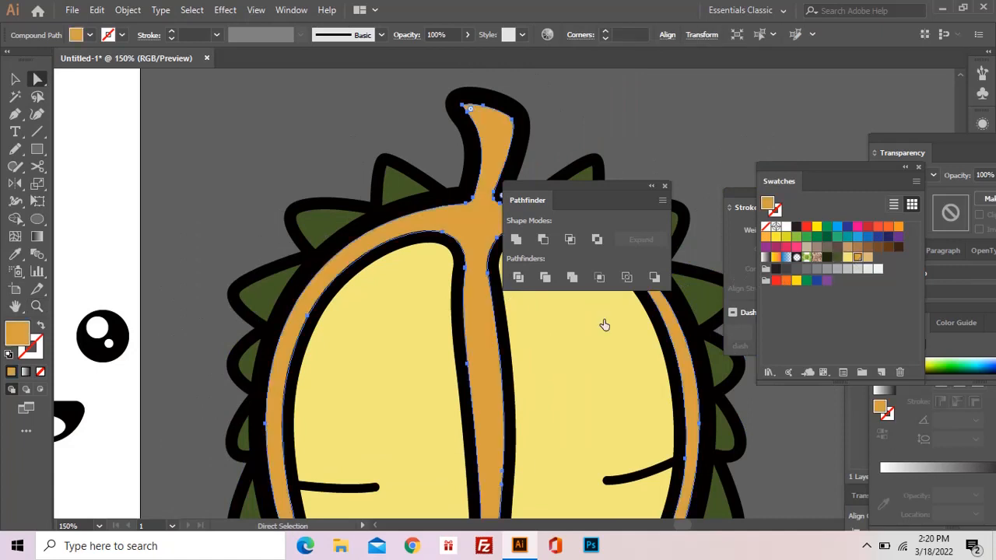
{"action": "key", "text": "v"}
{"action": "key", "text": "ctrl+shift+a"}
{"action": "left_click_drag", "start_coordinate": [592, 200], "coordinate": [737, 134]}
Select everything with the same fill color as the black durian outline and recolor it with the very dark green swatch.
{"action": "key", "text": "z"}
{"action": "left_click", "coordinate": [609, 318], "text": "alt"}
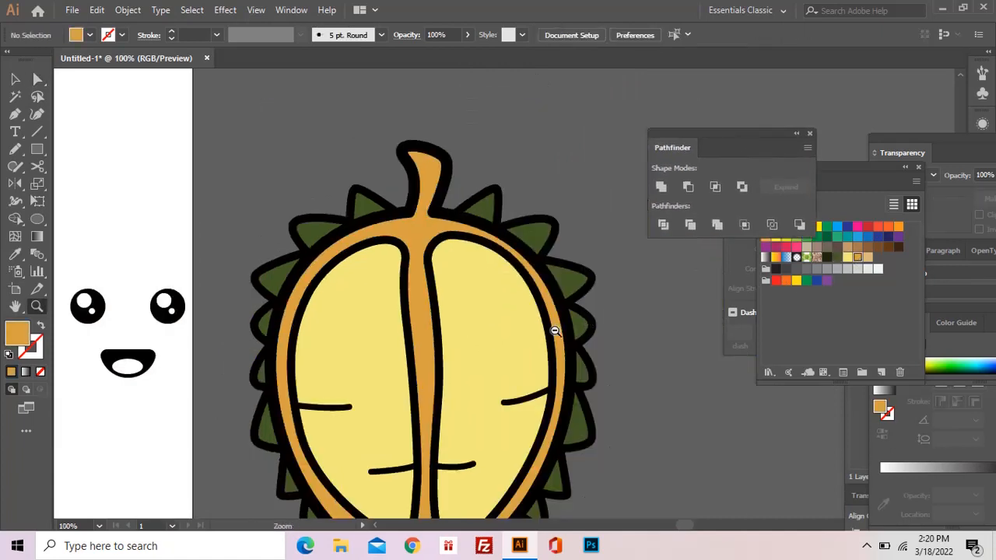
{"action": "left_click", "coordinate": [554, 331], "text": "alt"}
{"action": "key", "text": "a"}
{"action": "left_click", "coordinate": [498, 289]}
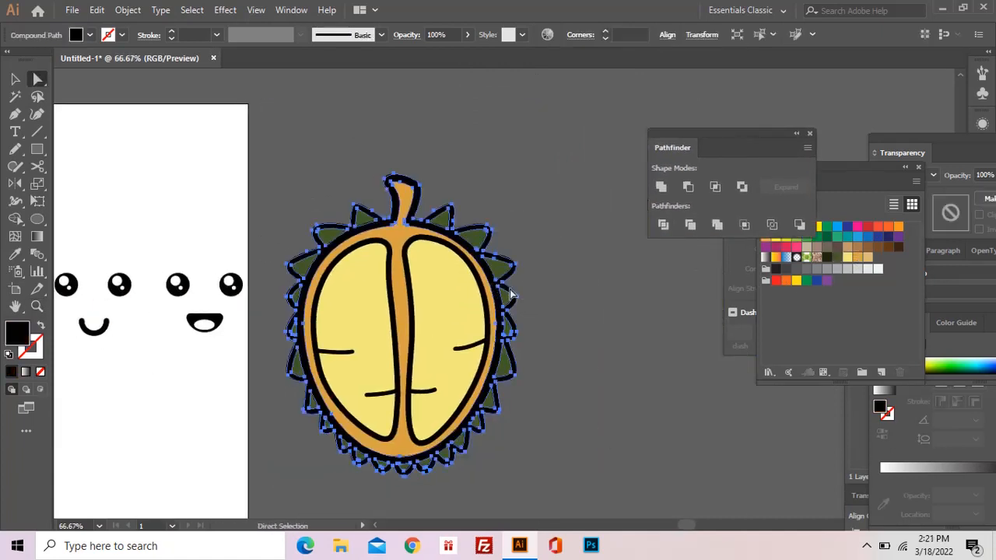
{"action": "left_click", "coordinate": [193, 9]}
{"action": "mouse_move", "coordinate": [322, 154]}
{"action": "left_click", "coordinate": [421, 213]}
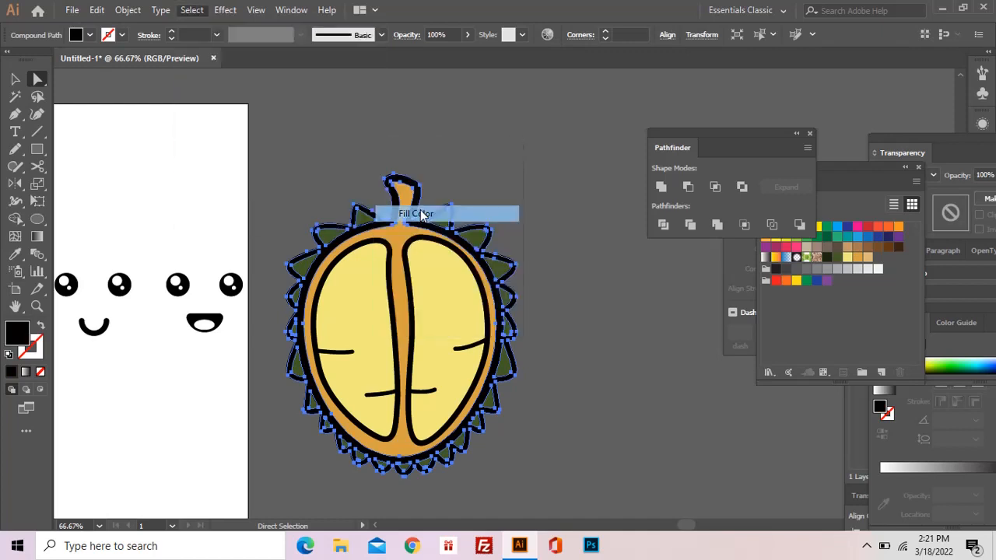
{"action": "left_click", "coordinate": [828, 256]}
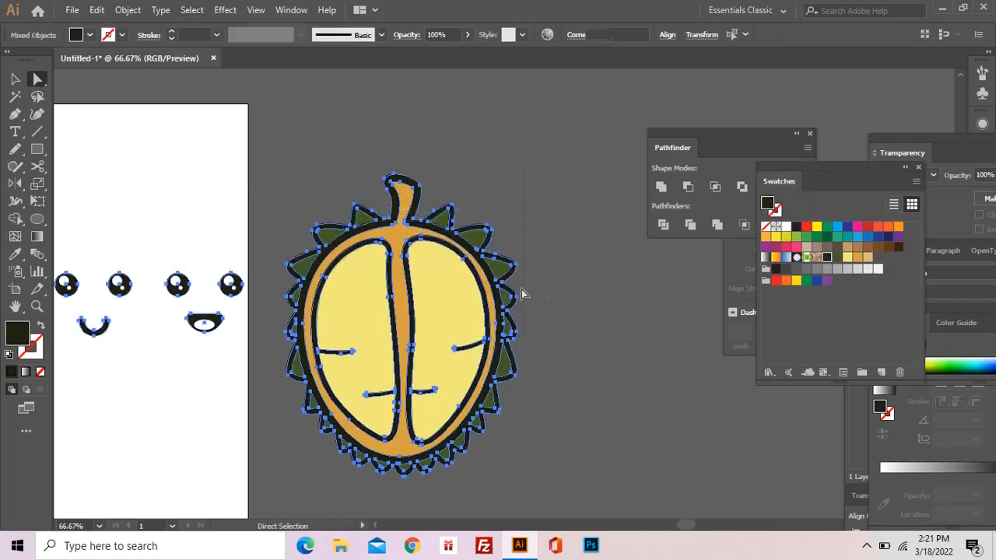
{"action": "key", "text": "ctrl+shift+a"}
Move the open-mouthed face onto the durian's right segment and scale it down to fit the upper part.
{"action": "key", "text": "space"}
{"action": "left_click_drag", "start_coordinate": [502, 287], "coordinate": [582, 284]}
{"action": "key", "text": "v"}
{"action": "left_click_drag", "start_coordinate": [248, 242], "coordinate": [335, 352]}
{"action": "left_click_drag", "start_coordinate": [289, 321], "coordinate": [529, 311]}
{"action": "left_click_drag", "start_coordinate": [566, 264], "coordinate": [551, 314]}
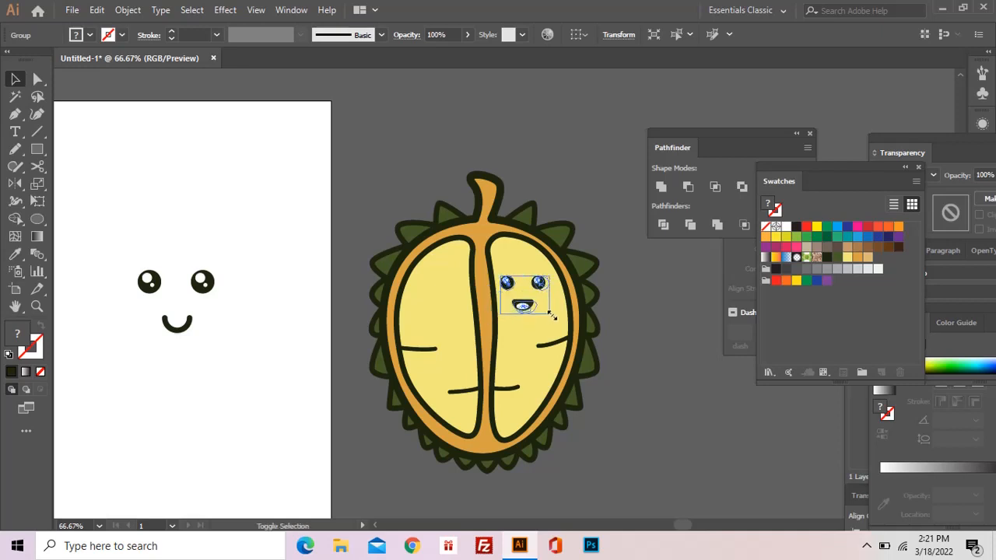
Scale down the closed-smile face and place it on the upper part of the durian's left segment.
{"action": "left_click_drag", "start_coordinate": [129, 246], "coordinate": [227, 334]}
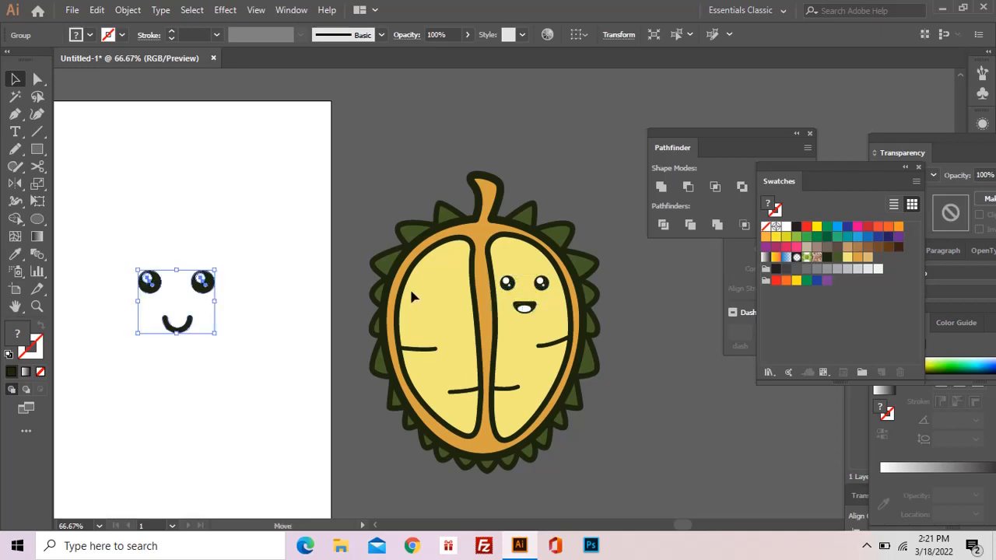
{"action": "left_click_drag", "start_coordinate": [411, 290], "coordinate": [457, 289]}
{"action": "left_click", "coordinate": [622, 292]}
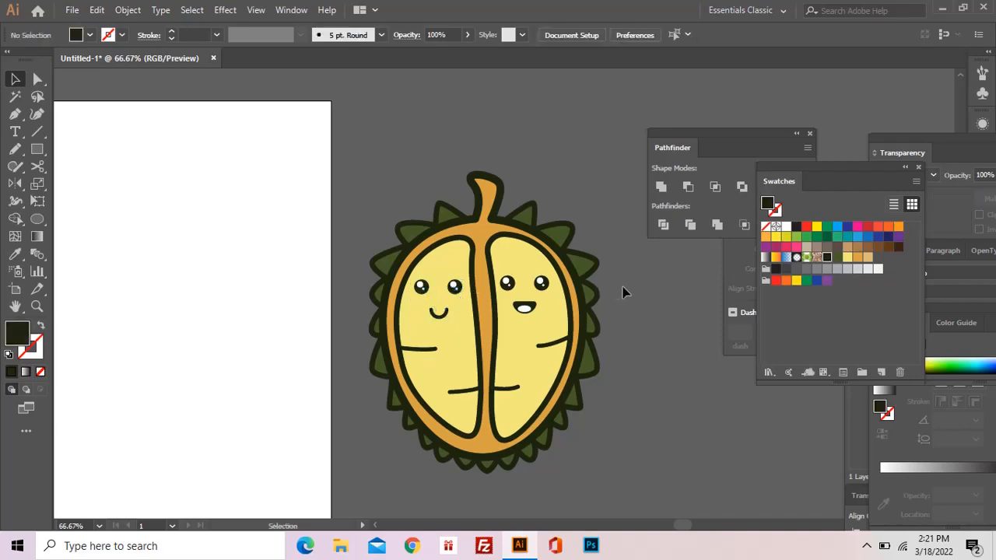
{"action": "left_click_drag", "start_coordinate": [497, 244], "coordinate": [565, 345]}
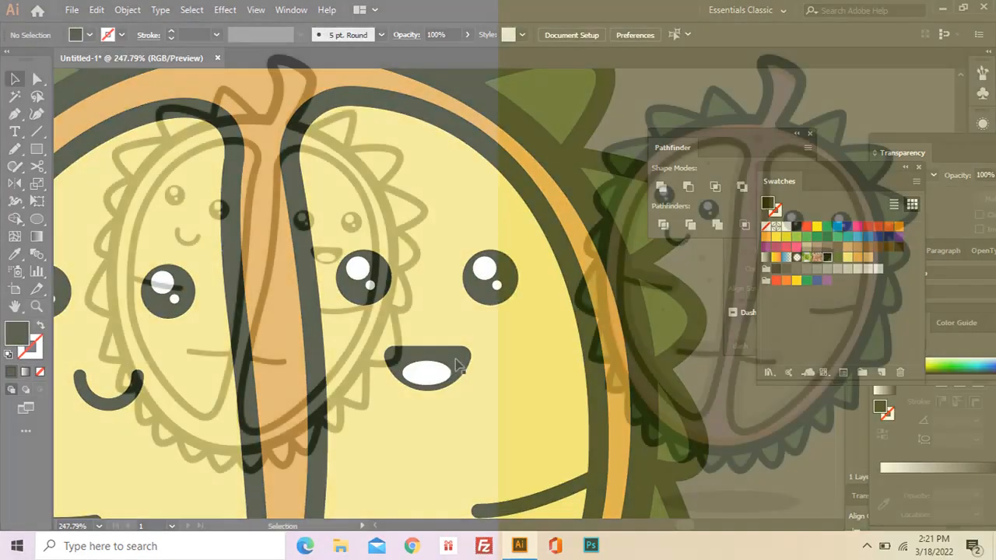